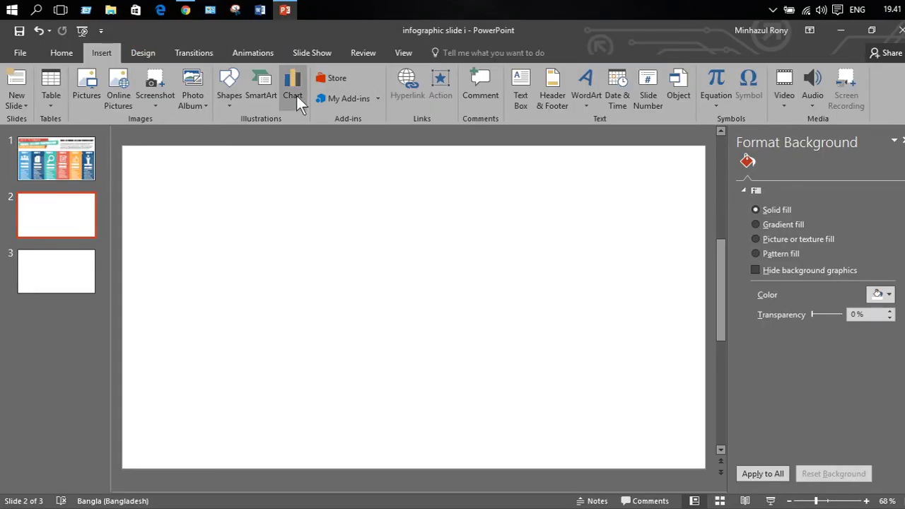
# - Draw a rectangle on slide 2
pyautogui.click(219, 95)
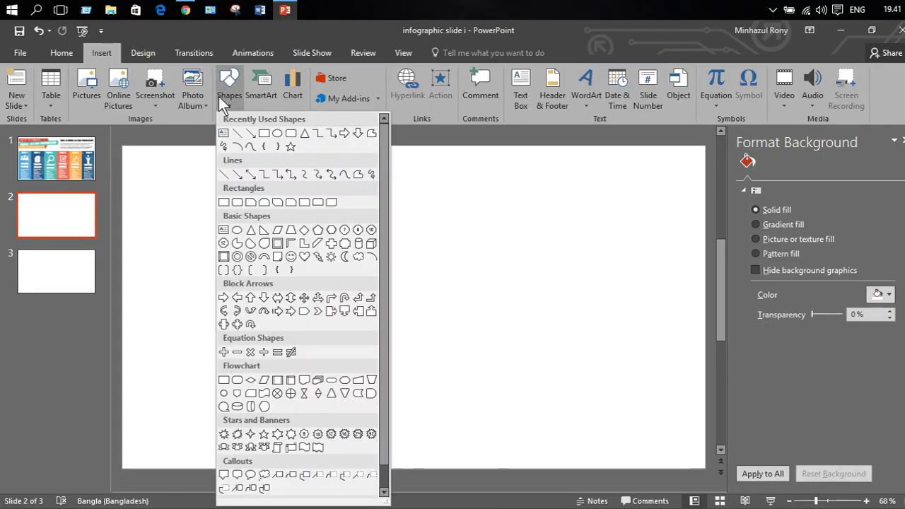
pyautogui.click(251, 133)
pyautogui.moveTo(176, 219); pyautogui.dragTo(356, 324)
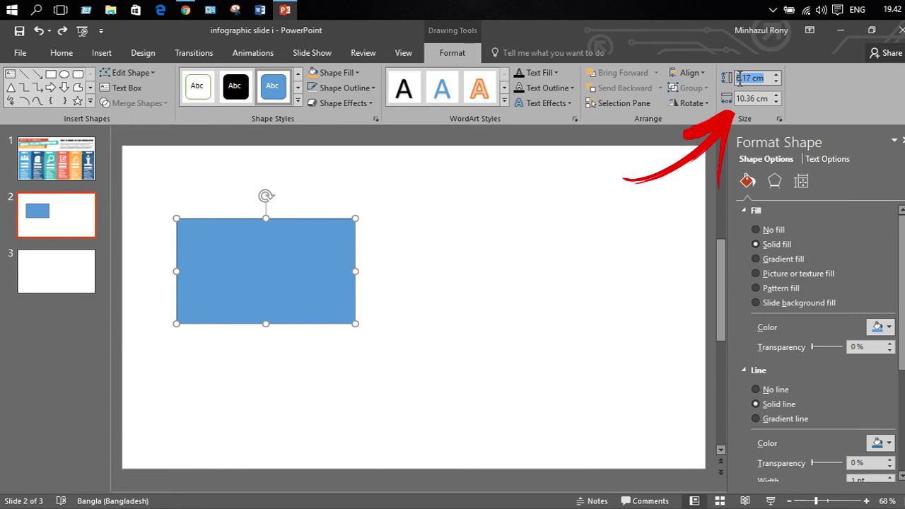
# - Resize the rectangle into a thin bar 1.44 cm high and 13.57 cm wide
pyautogui.write('1')
pyautogui.press('Return')
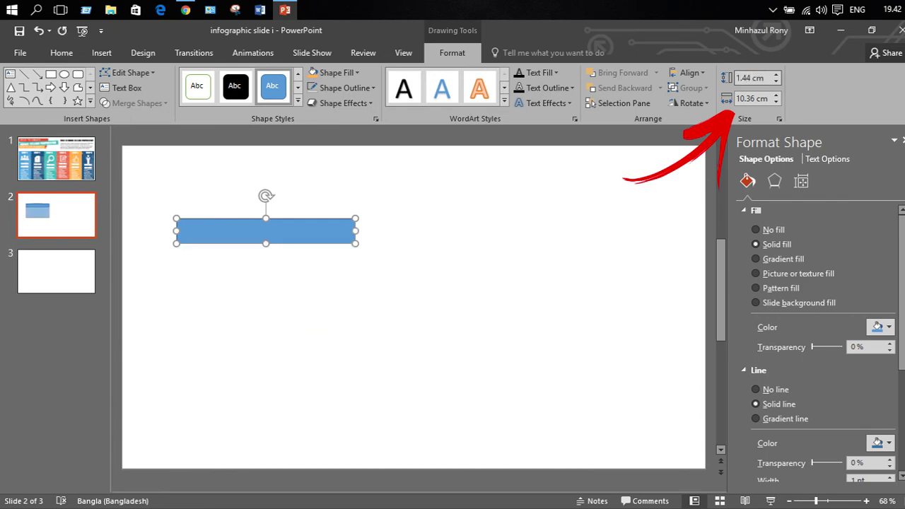
pyautogui.click(740, 98)
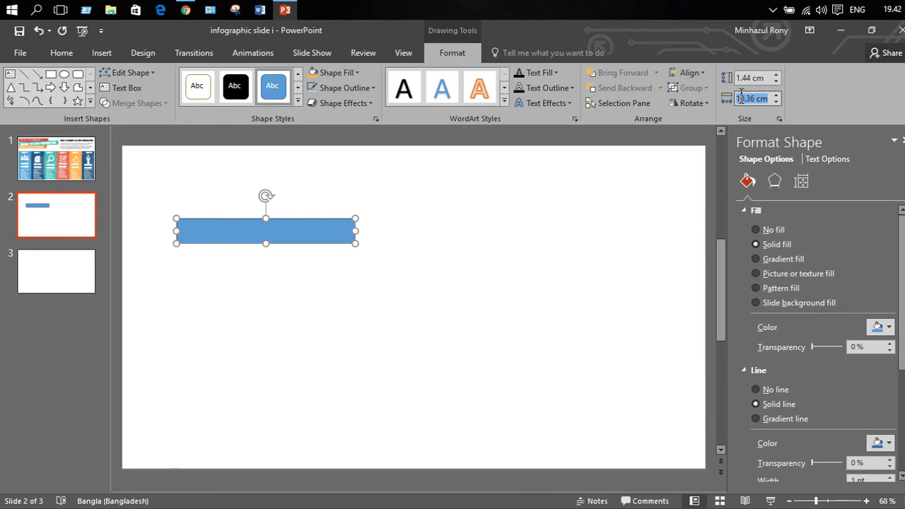
pyautogui.write('13.57')
pyautogui.press('Return')
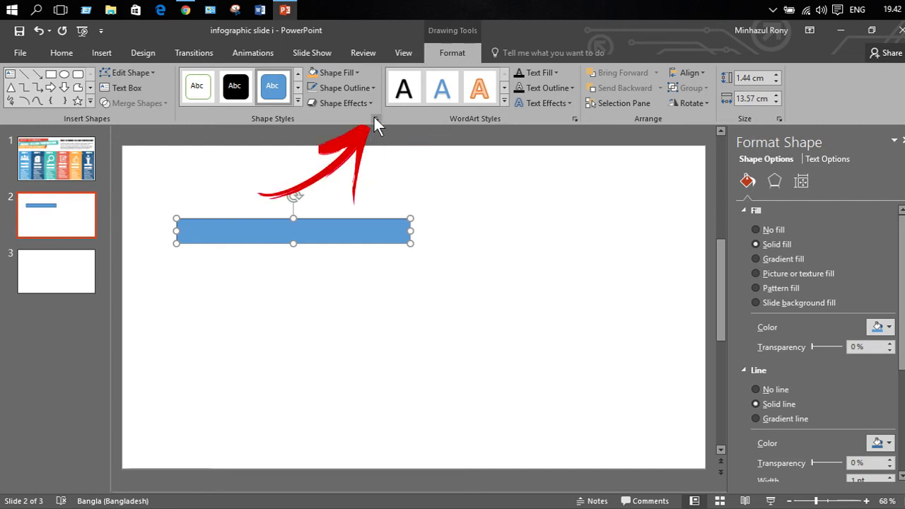
# - Apply the Offset Diagonal outer shadow preset to the bar
pyautogui.click(775, 183)
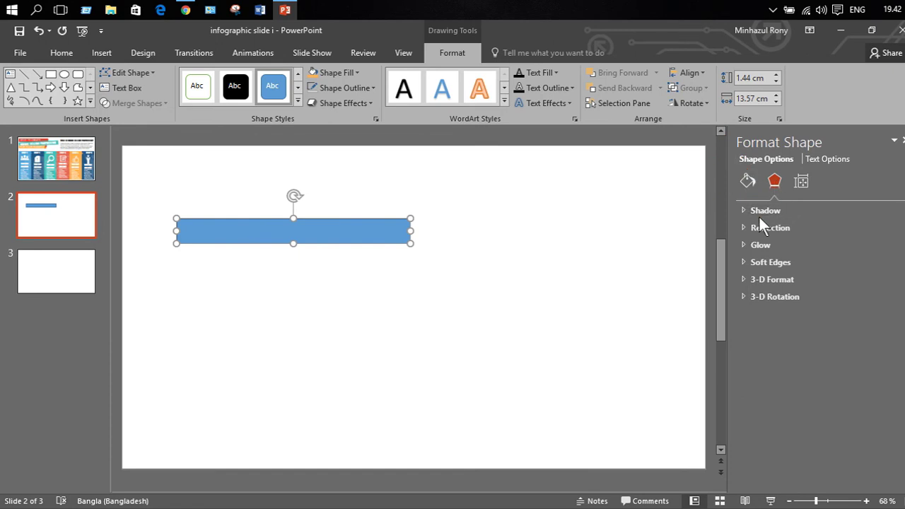
pyautogui.click(758, 211)
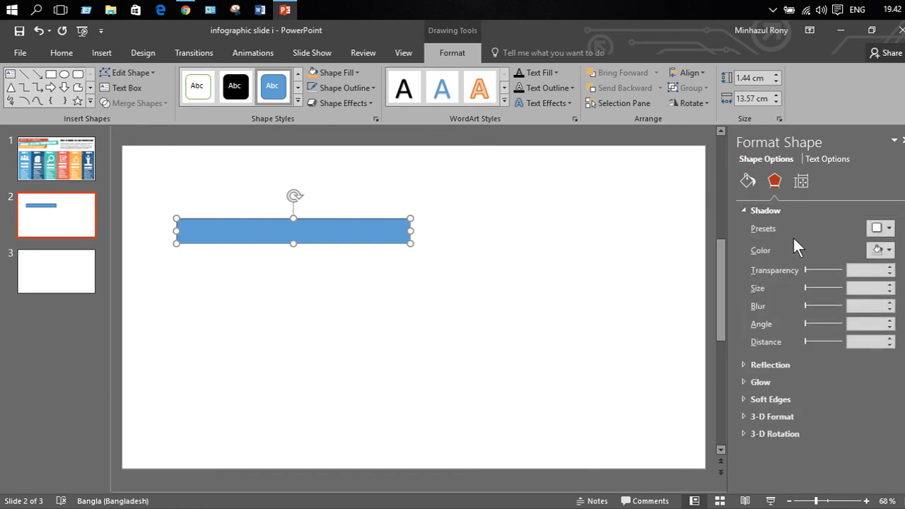
pyautogui.click(888, 227)
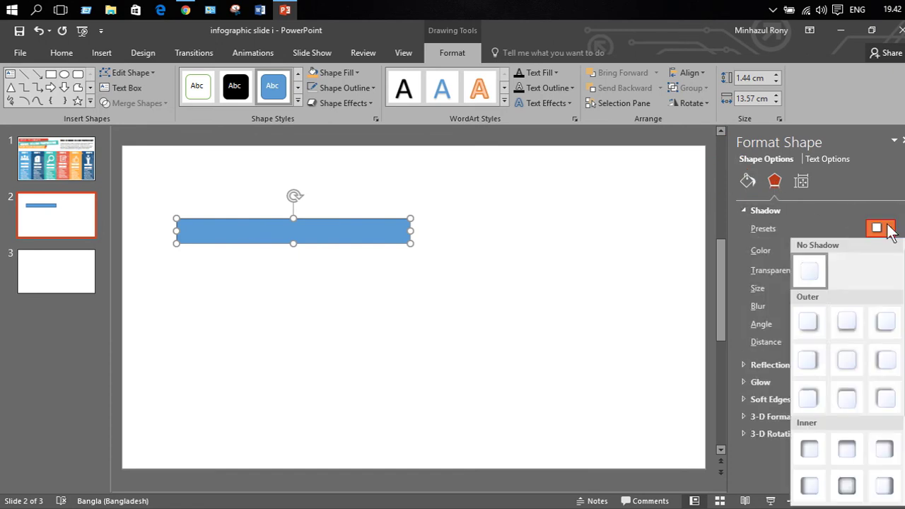
pyautogui.click(811, 326)
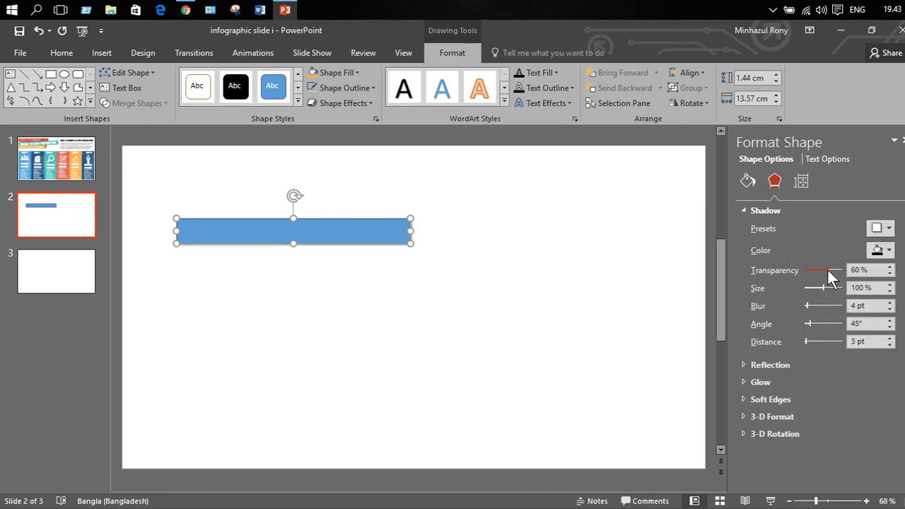
# - Set the shadow to 0% transparency, 0 pt blur, 45° angle and 5 pt distance
pyautogui.moveTo(831, 275); pyautogui.dragTo(798, 278)
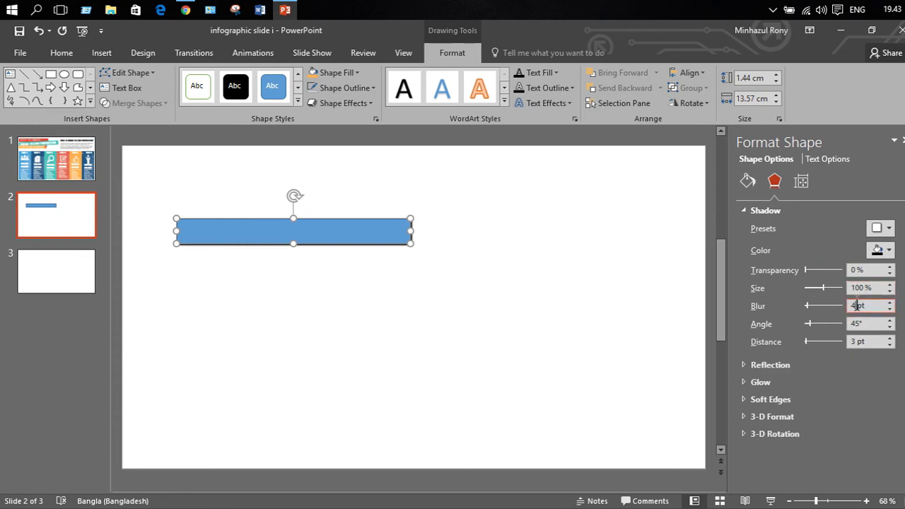
pyautogui.doubleClick(856, 306)
pyautogui.write('0')
pyautogui.click(867, 323)
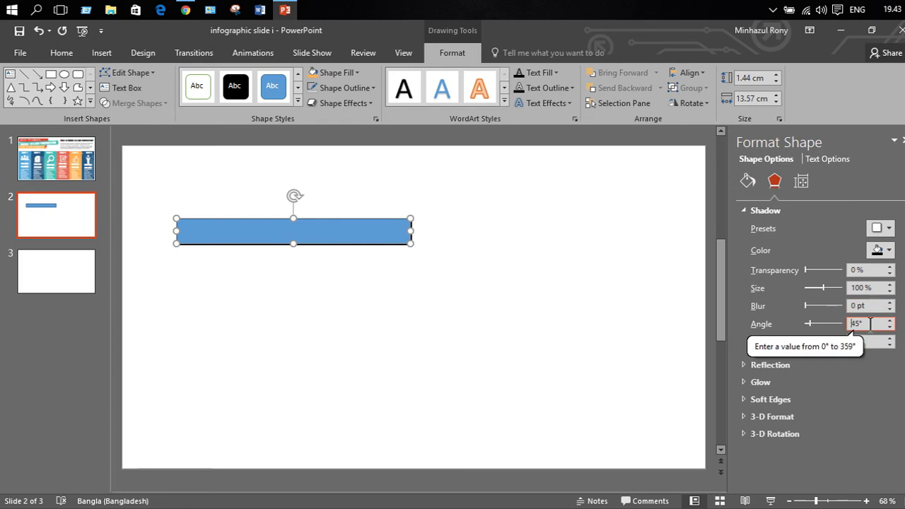
pyautogui.click(861, 341)
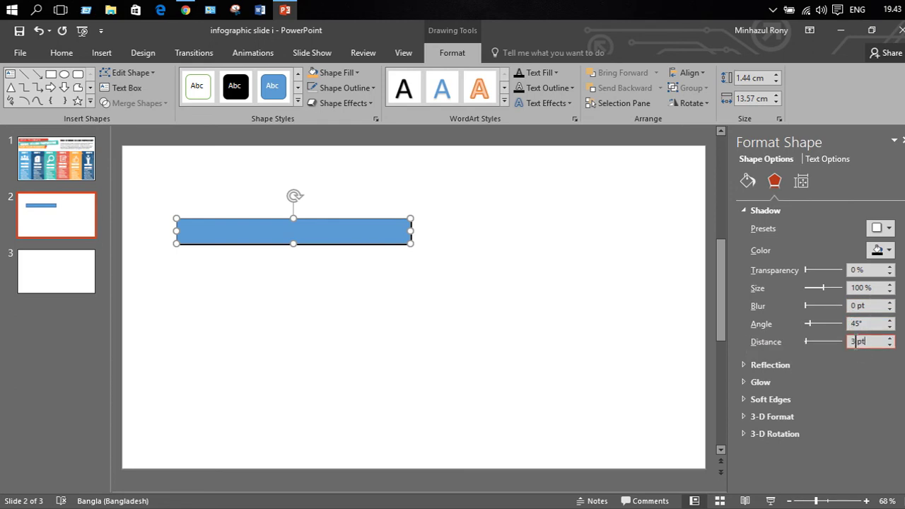
pyautogui.doubleClick(853, 341)
pyautogui.write('5')
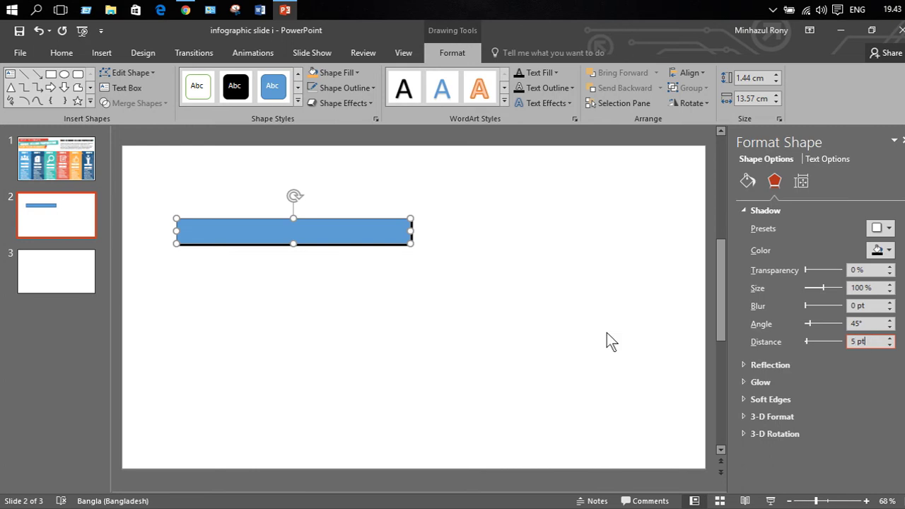
pyautogui.click(601, 329)
pyautogui.click(412, 236)
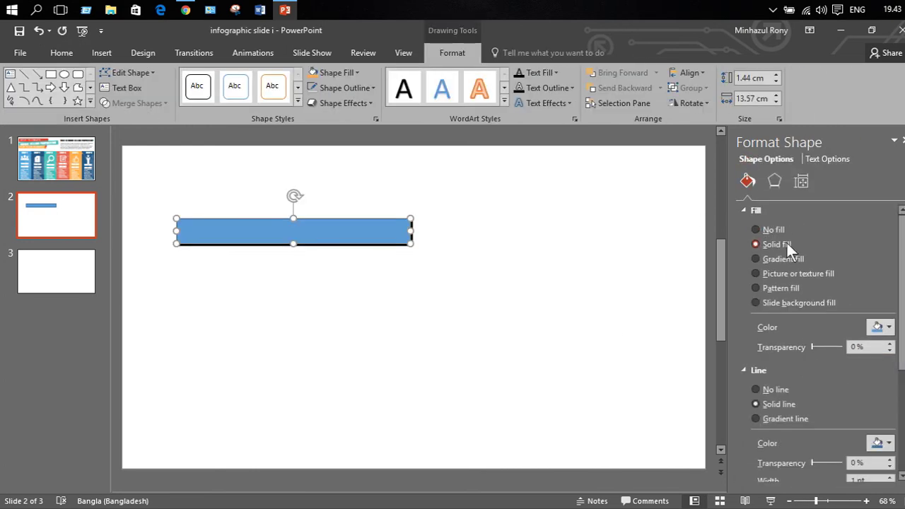
# - Fill the bar with red and remove its outline
pyautogui.click(342, 70)
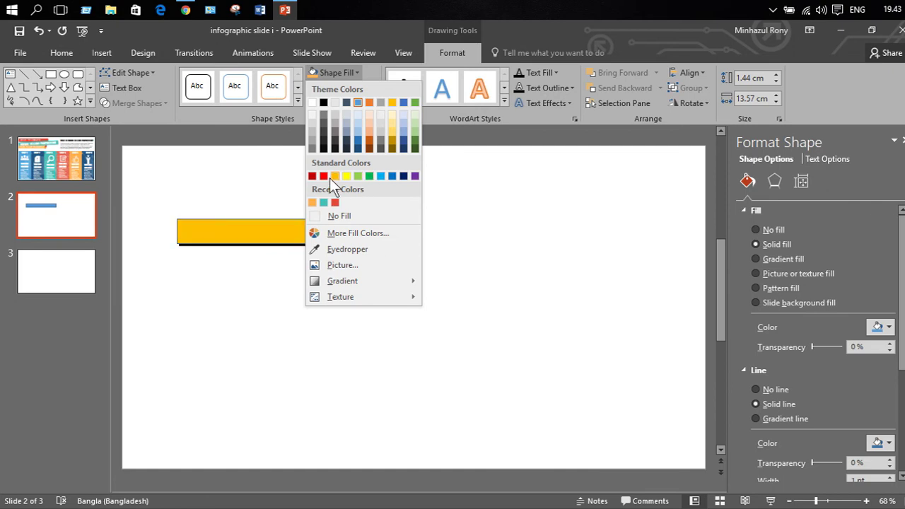
pyautogui.click(337, 200)
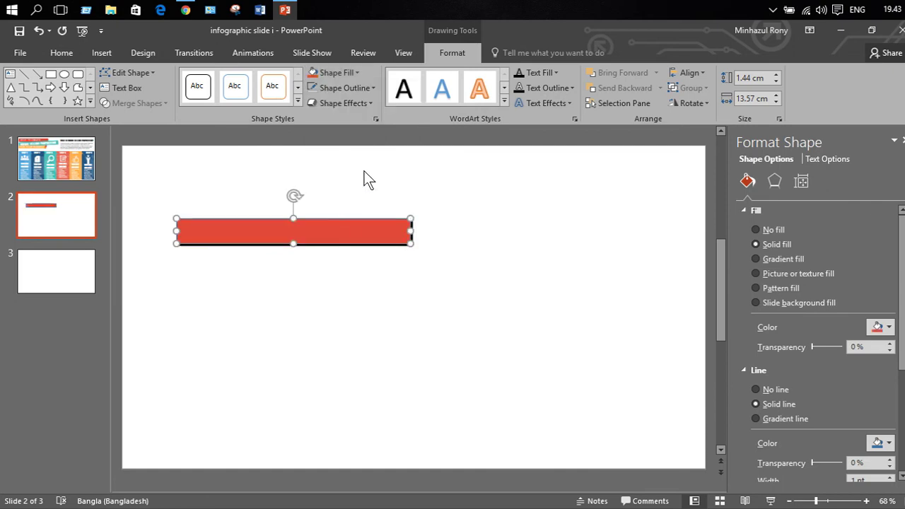
pyautogui.click(344, 90)
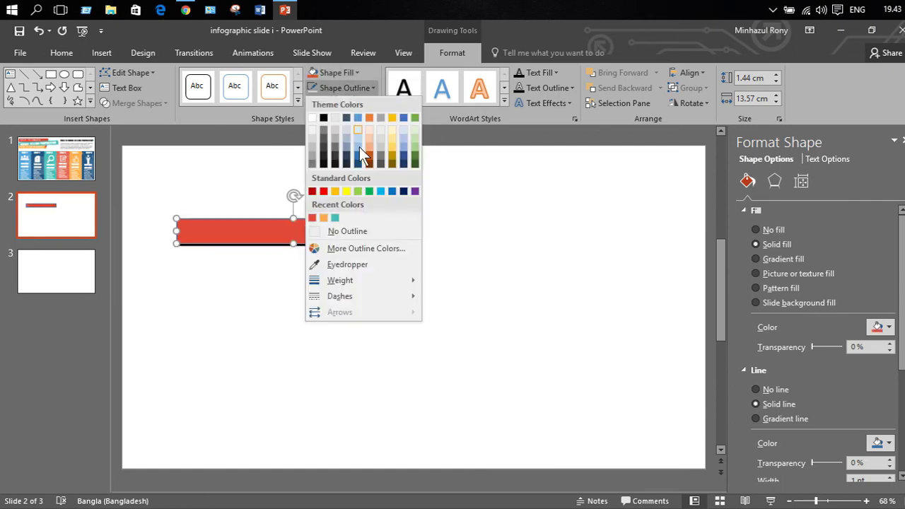
pyautogui.click(356, 232)
pyautogui.click(357, 234)
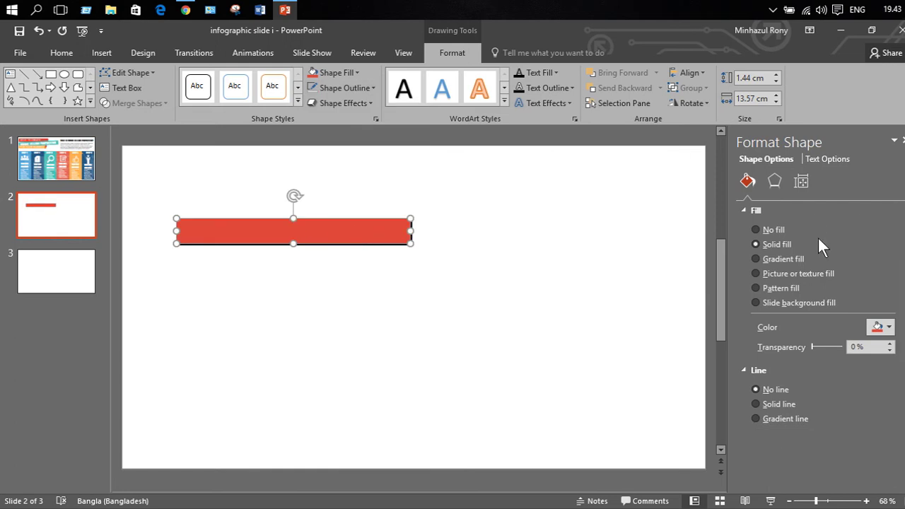
# - Change the bar's shadow colour to dark red
pyautogui.click(775, 180)
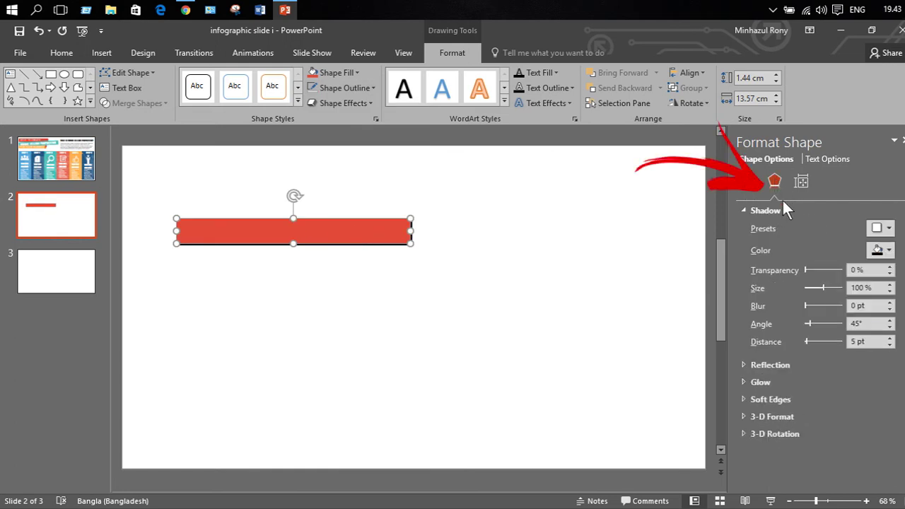
pyautogui.click(889, 251)
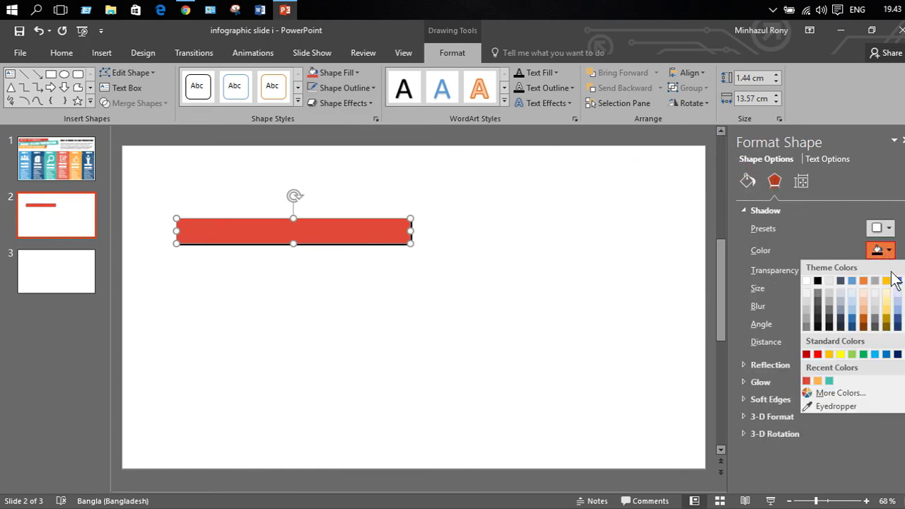
pyautogui.click(806, 354)
pyautogui.click(675, 272)
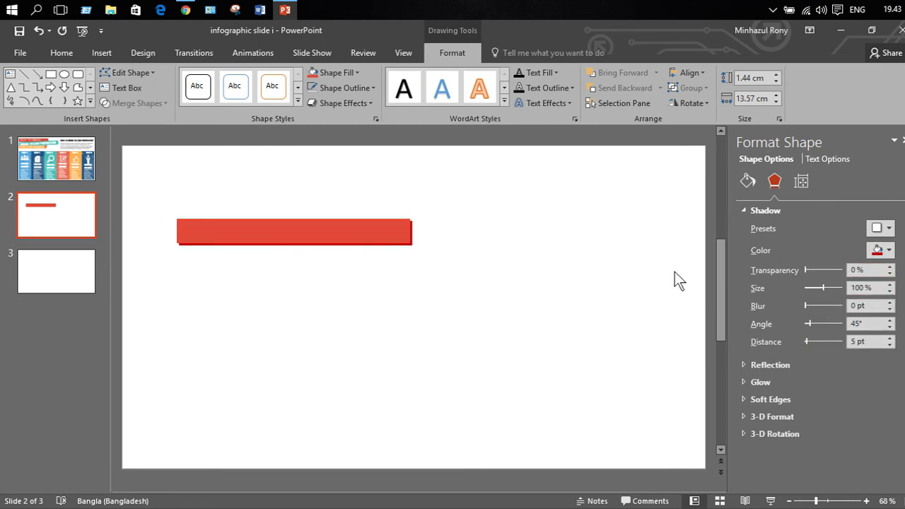
pyautogui.click(359, 228)
# - Move the red bar to the top-left corner, duplicate it, and stack the copies below it
pyautogui.moveTo(364, 240)
pyautogui.mouseDown()
pyautogui.moveTo(331, 223)
pyautogui.moveTo(307, 174)
pyautogui.mouseUp()
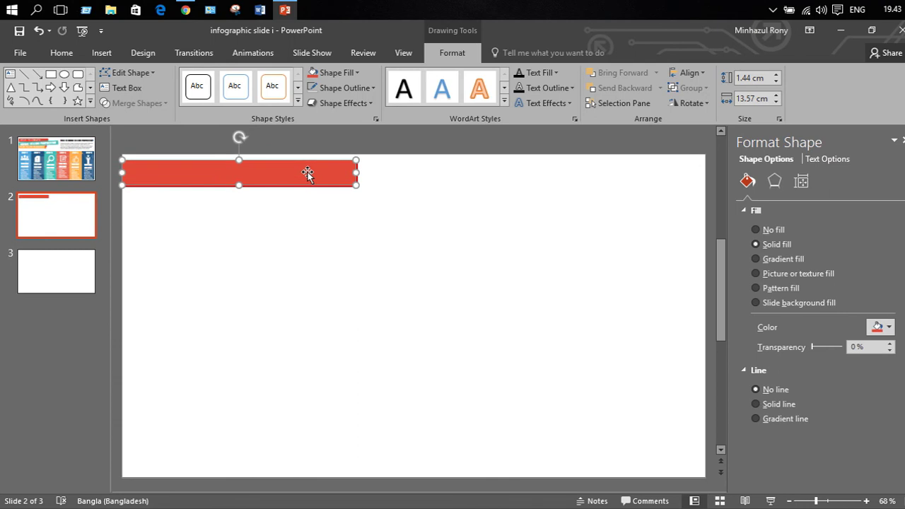
pyautogui.hotkey('ctrl', 'd')
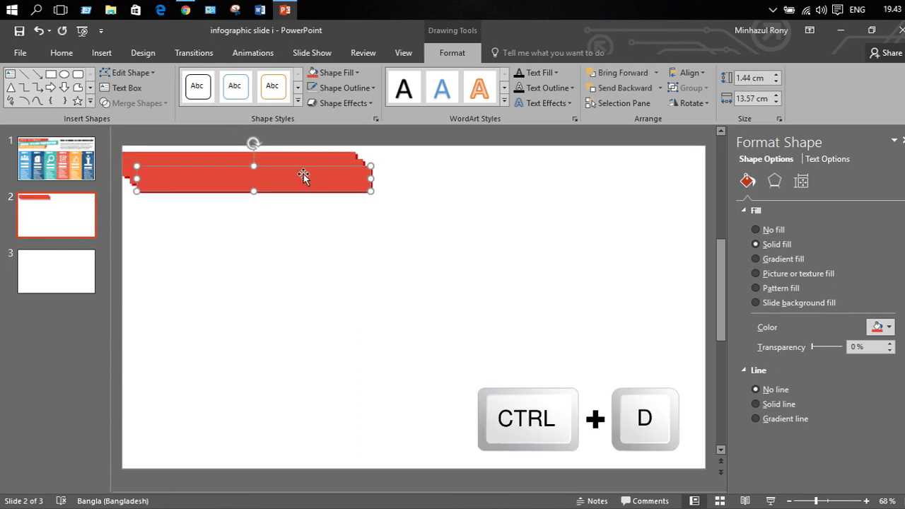
pyautogui.moveTo(303, 175); pyautogui.dragTo(279, 272)
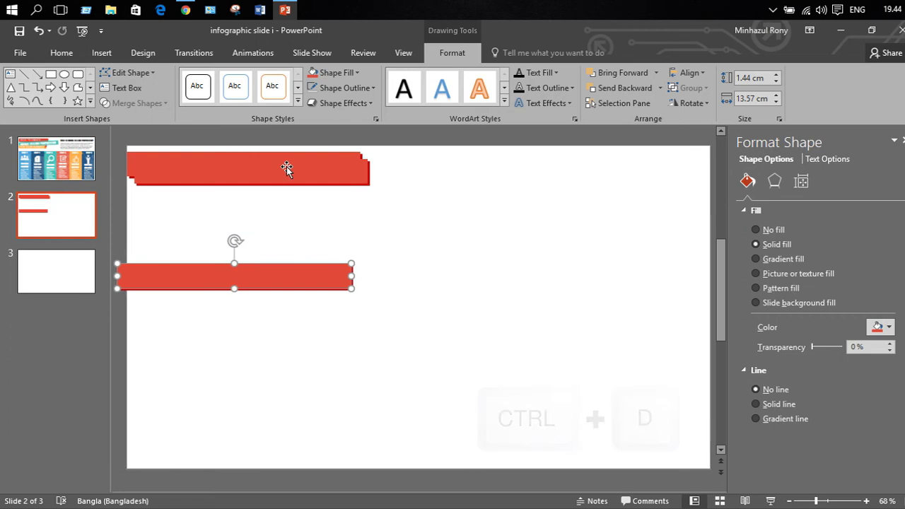
pyautogui.moveTo(287, 168); pyautogui.dragTo(273, 217)
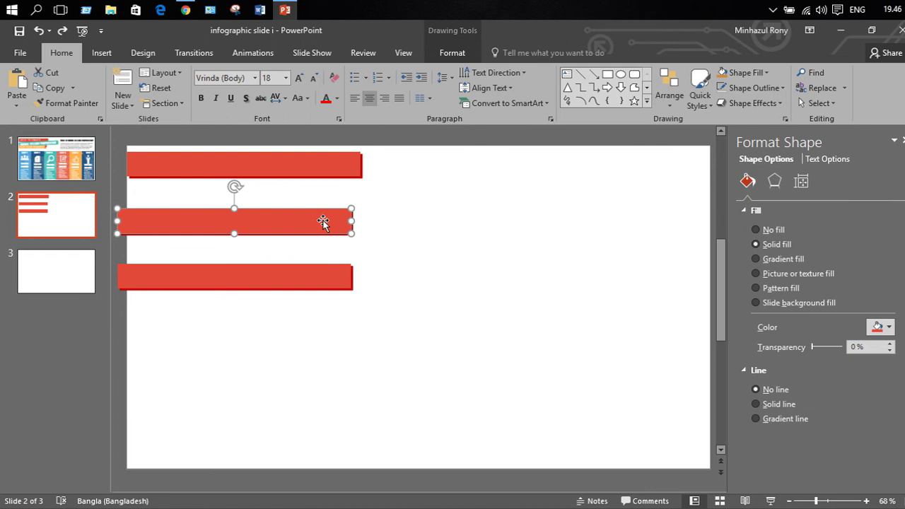
# - Resize the middle bar to 1.8 cm high and 18.4 cm wide
pyautogui.click(436, 52)
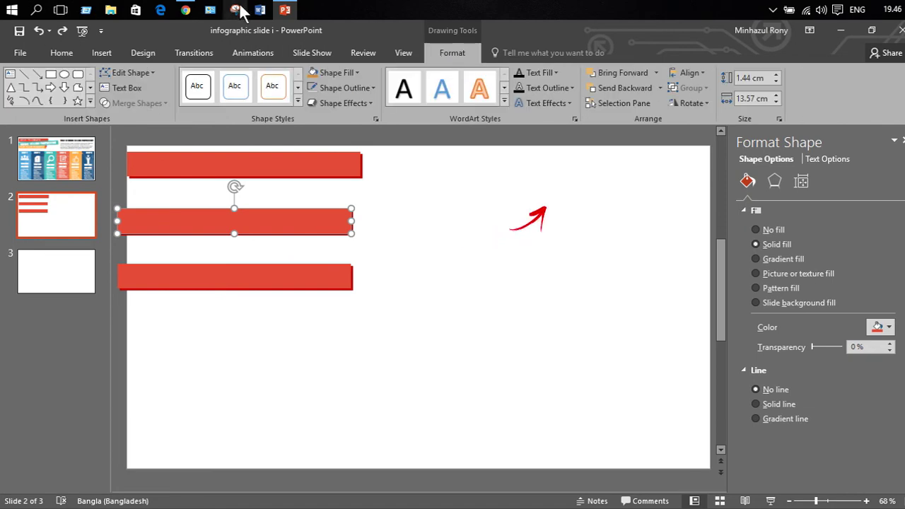
pyautogui.click(746, 76)
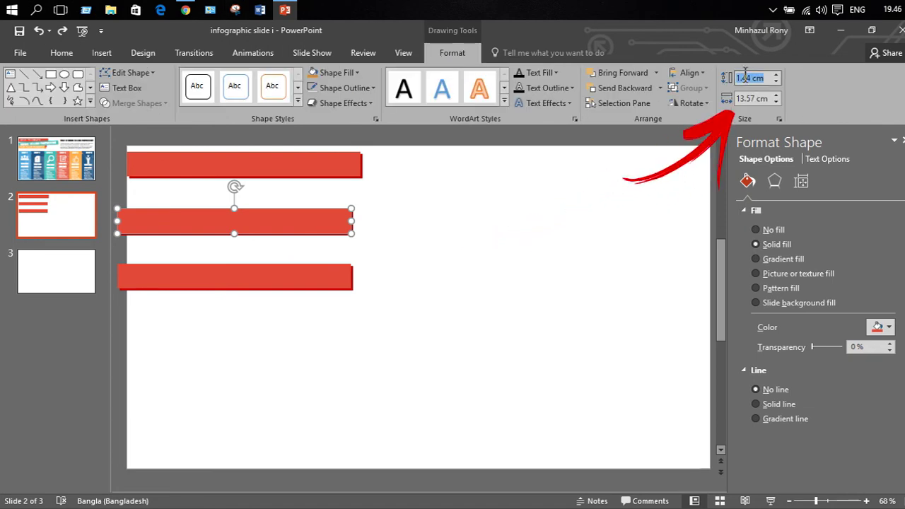
pyautogui.write('1')
pyautogui.click(751, 99)
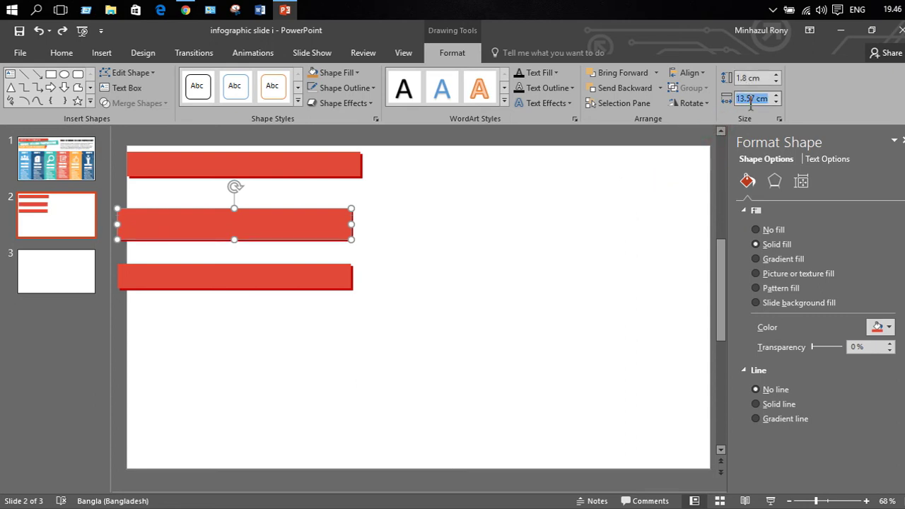
pyautogui.write('1')
pyautogui.press('Return')
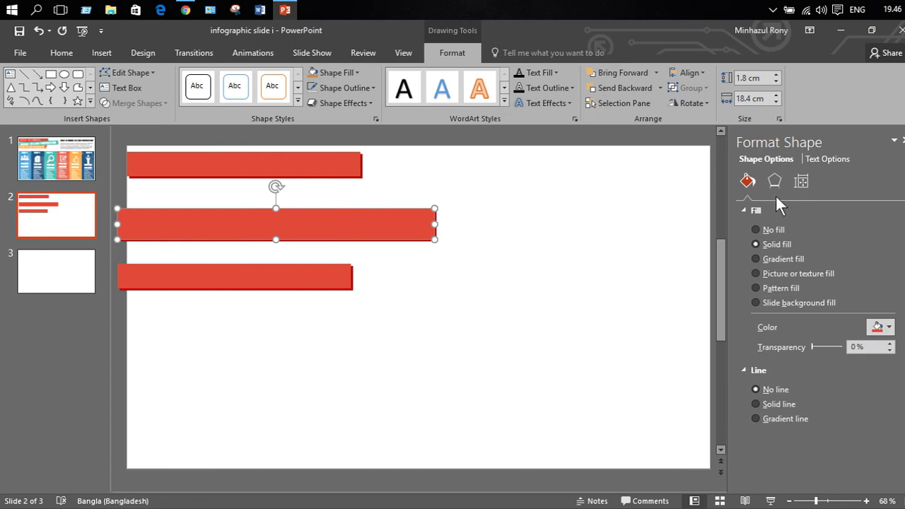
# - Rotate the middle bar to 357°
pyautogui.click(781, 118)
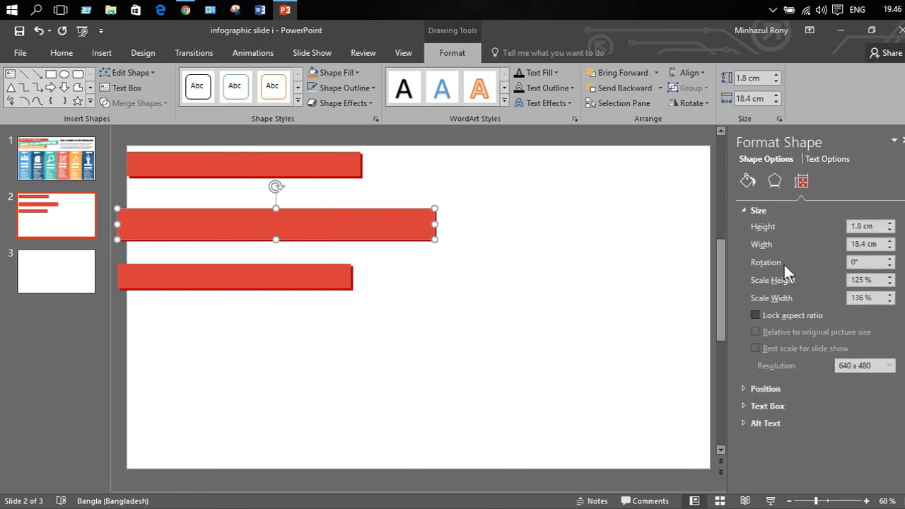
pyautogui.click(855, 263)
pyautogui.write('357')
pyautogui.press('Return')
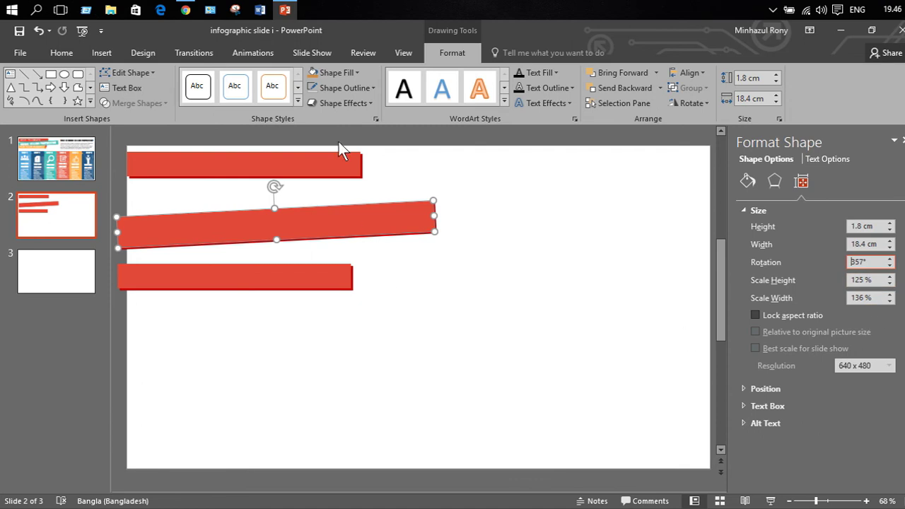
# - Fill the middle bar with teal and give it a dark teal shadow
pyautogui.click(339, 72)
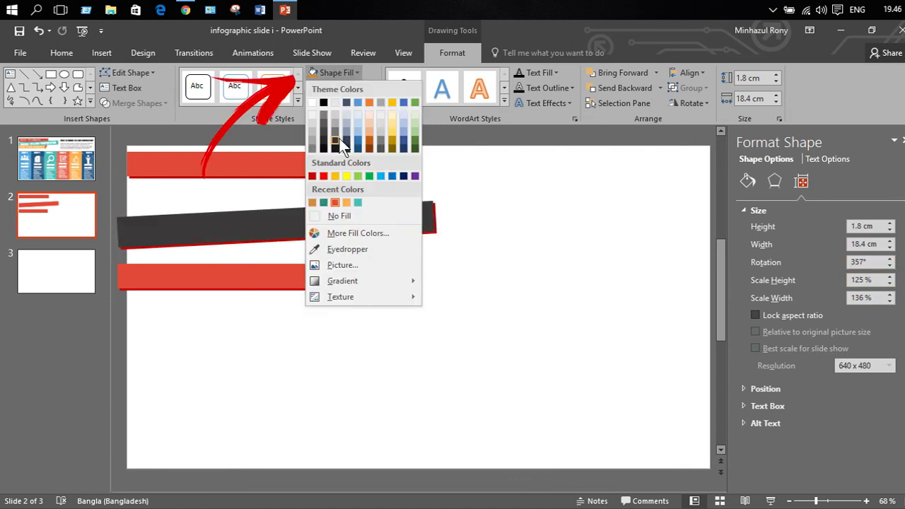
pyautogui.click(358, 203)
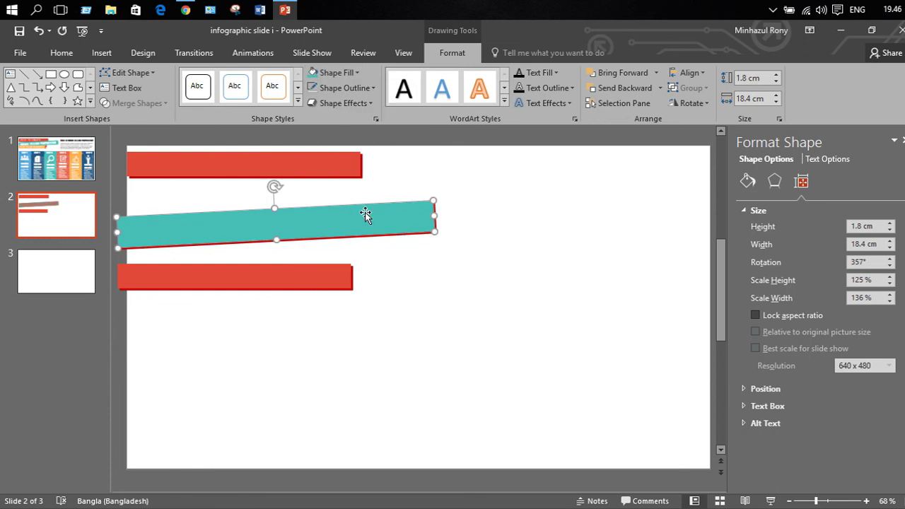
pyautogui.click(774, 181)
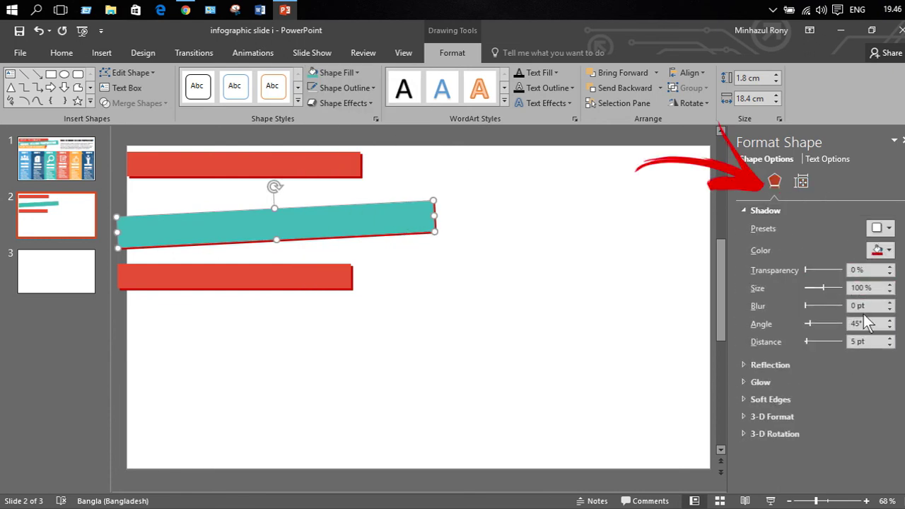
pyautogui.click(881, 250)
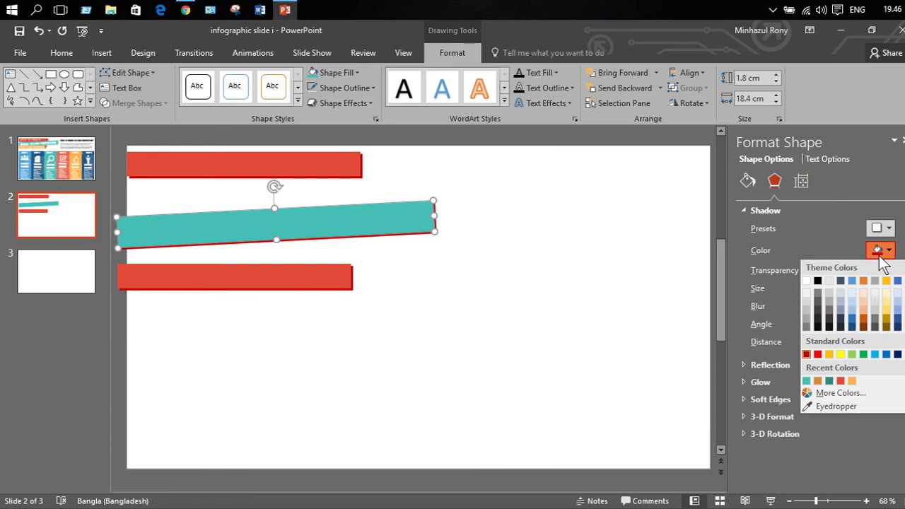
pyautogui.click(828, 382)
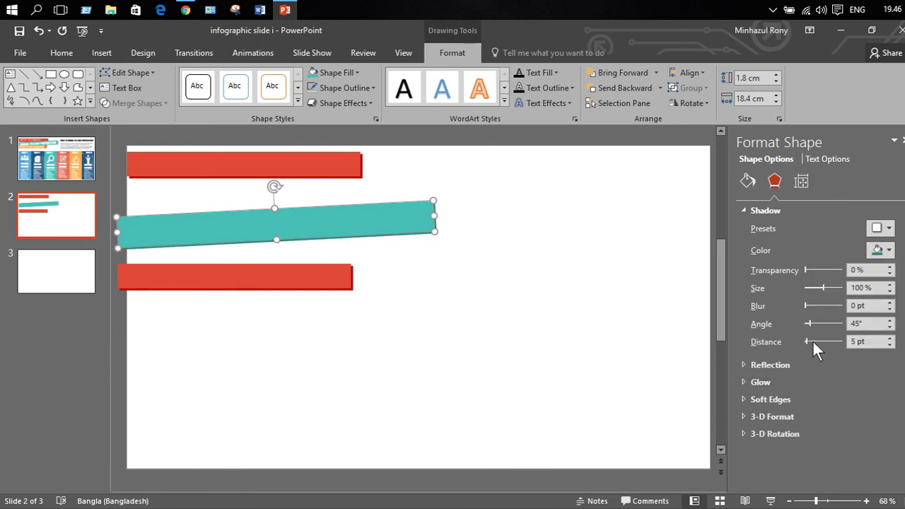
# - Move the teal and bottom bars upward and fill the bottom bar light orange
pyautogui.moveTo(294, 236); pyautogui.dragTo(303, 206)
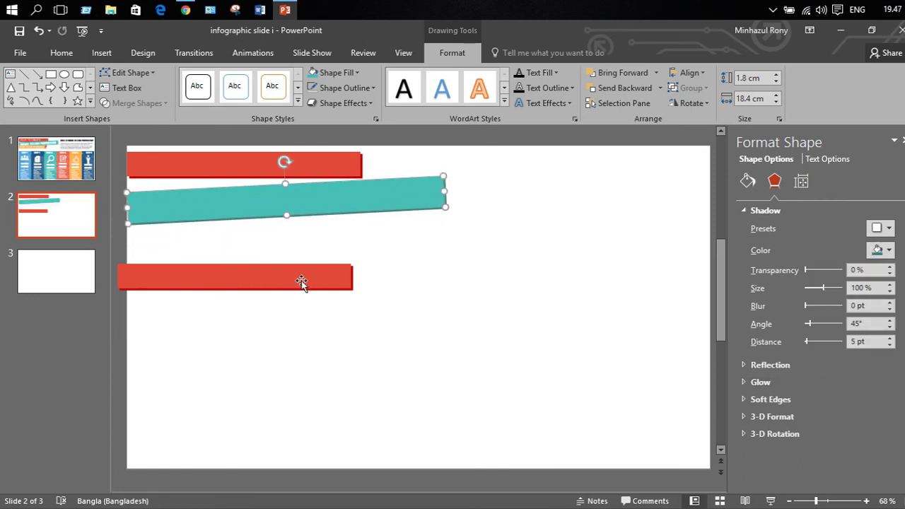
pyautogui.moveTo(301, 280); pyautogui.dragTo(320, 255)
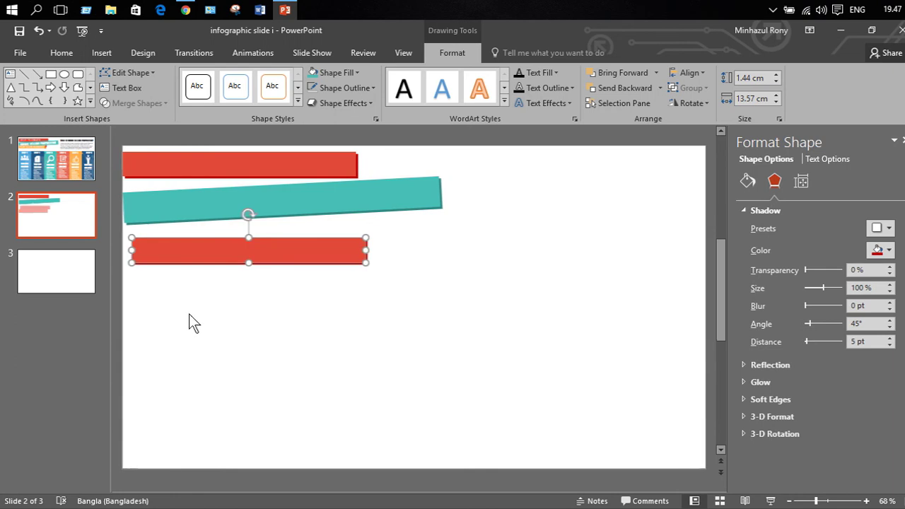
pyautogui.click(340, 75)
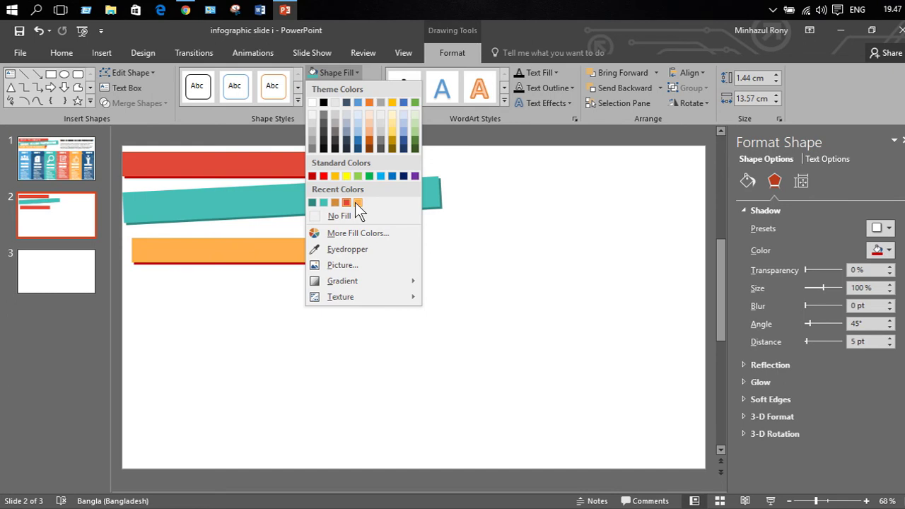
pyautogui.click(357, 205)
pyautogui.click(426, 228)
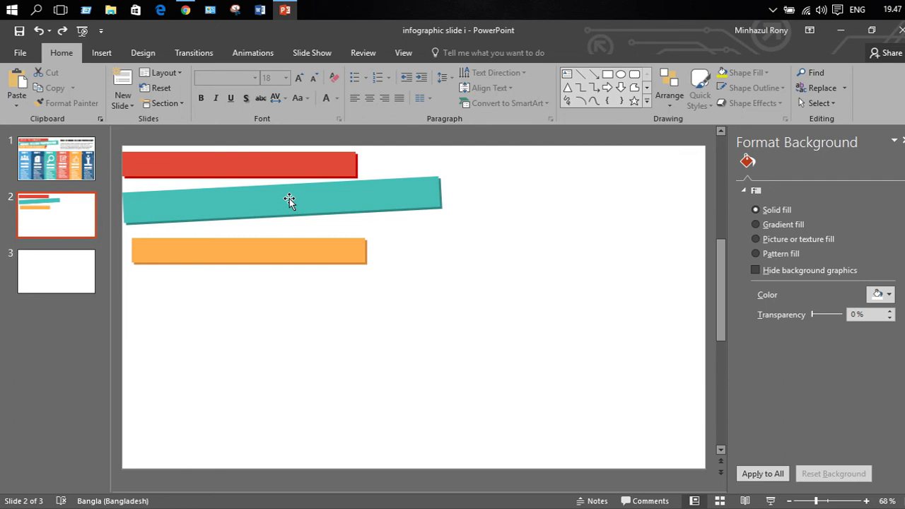
# - Move the teal bar and the orange bar up snugly beneath the red bar
pyautogui.moveTo(278, 184); pyautogui.dragTo(267, 188)
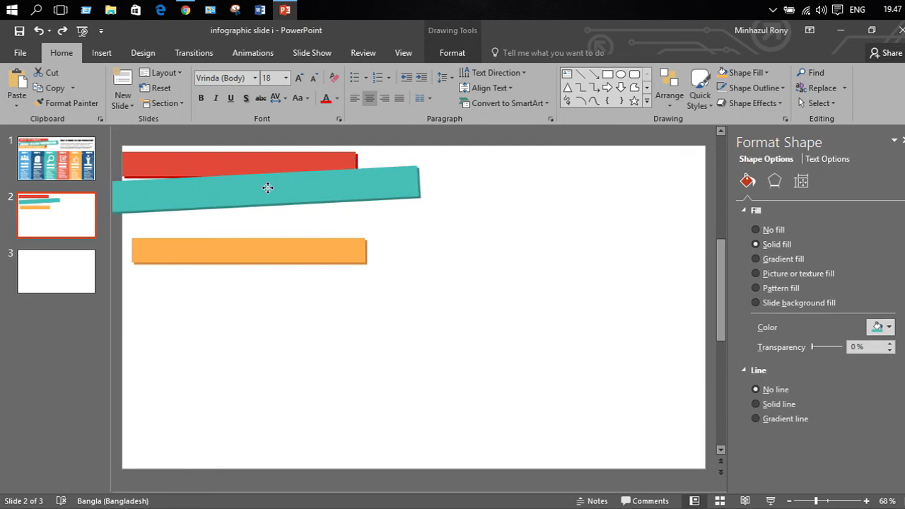
pyautogui.moveTo(262, 242); pyautogui.dragTo(251, 206)
pyautogui.click(263, 268)
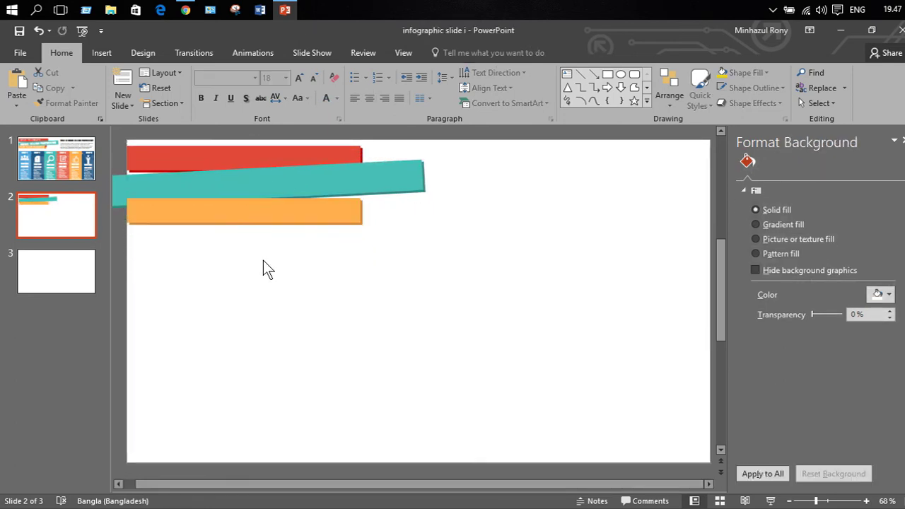
# - Nudge all three bars left together, then nudge the teal bar slightly further left
pyautogui.click(212, 159)
pyautogui.keyDown('shift'); pyautogui.click(205, 205); pyautogui.keyUp('shift')
pyautogui.keyDown('shift'); pyautogui.click(206, 227); pyautogui.keyUp('shift')
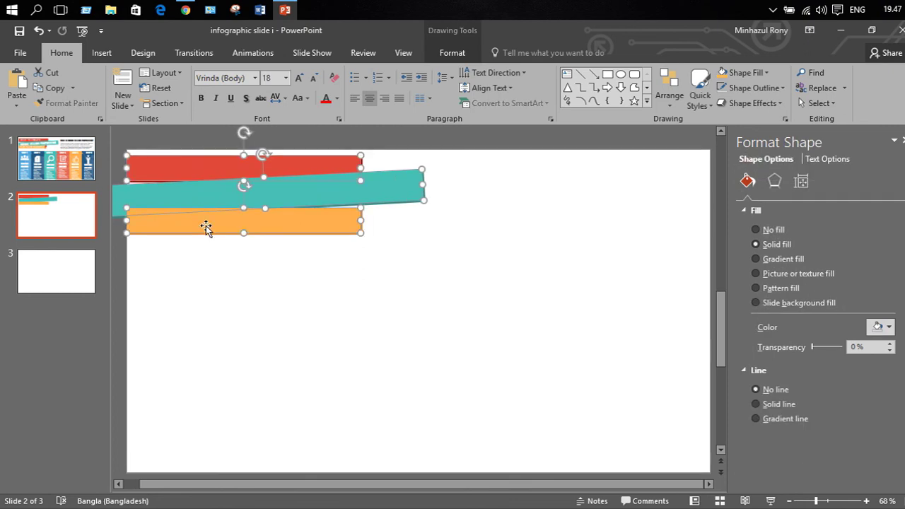
pyautogui.press('Left')
pyautogui.press('Left')
pyautogui.press('Left')
pyautogui.press('Left')
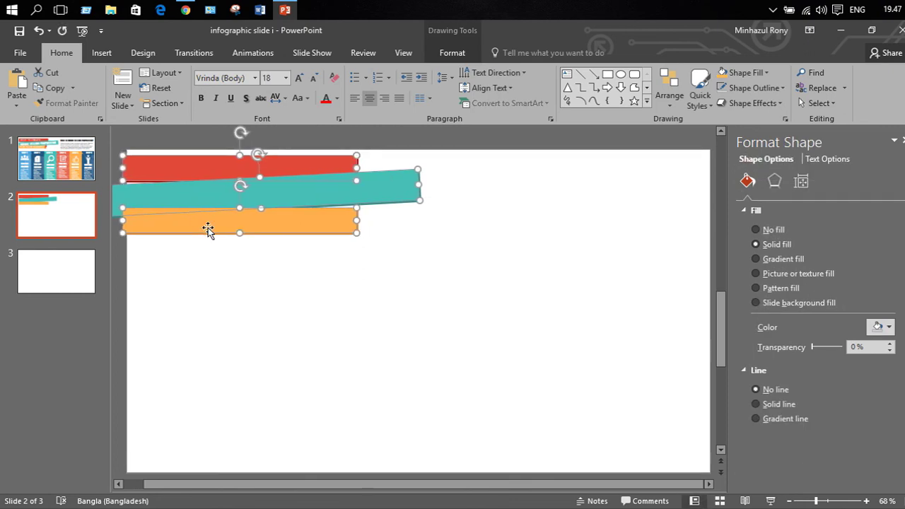
pyautogui.click(226, 265)
pyautogui.click(262, 196)
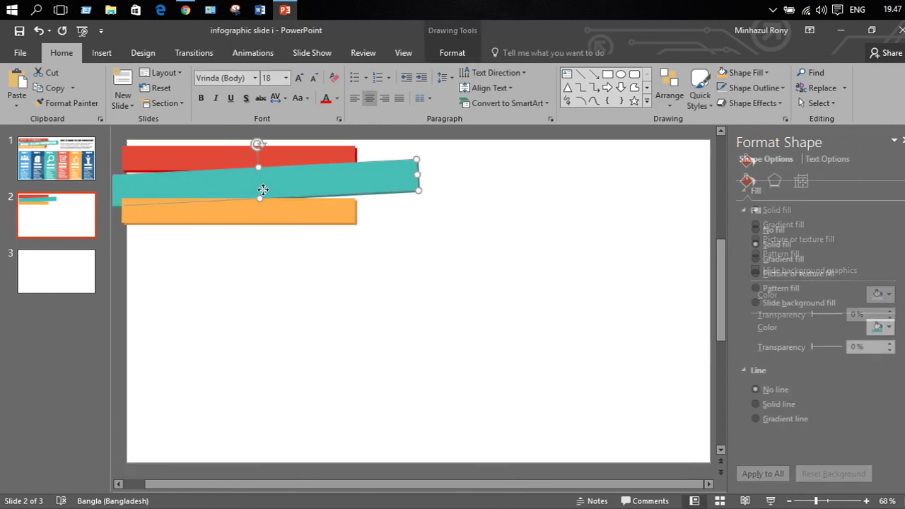
pyautogui.press('Left')
pyautogui.press('Left')
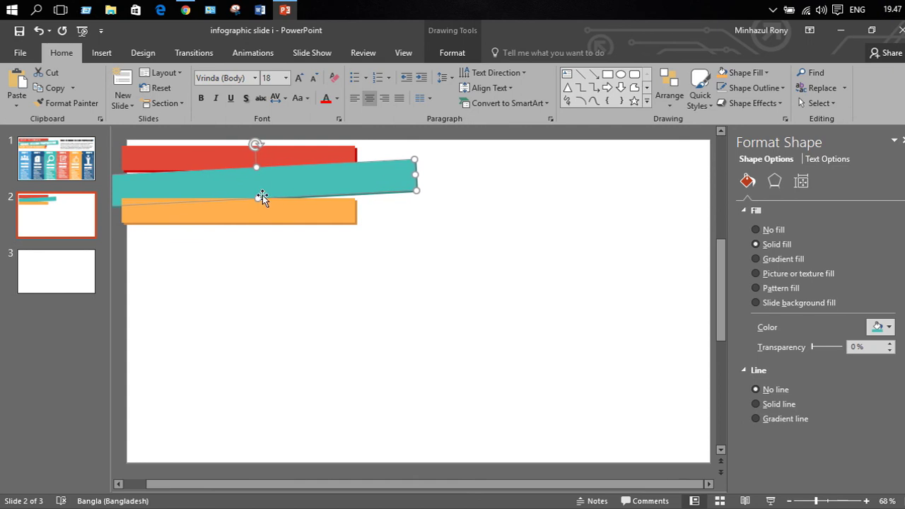
pyautogui.click(272, 258)
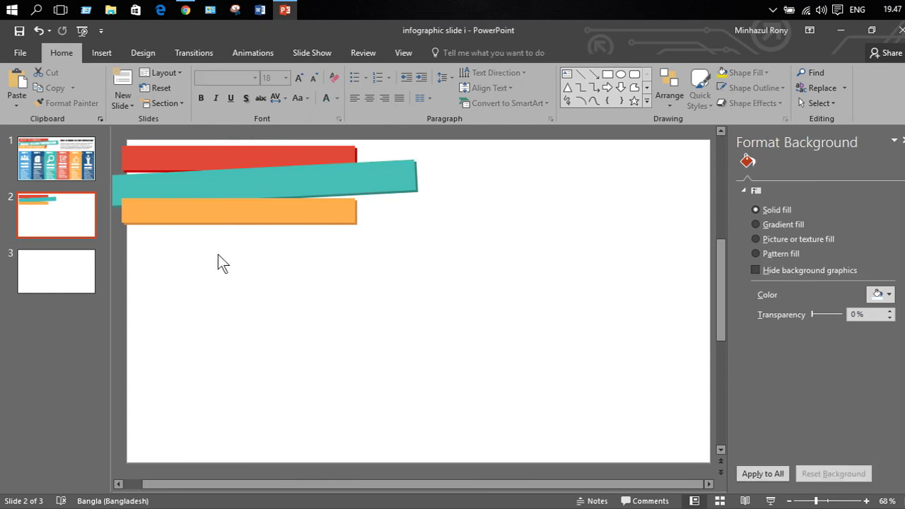
# - Draw a new rectangle below the coloured bars
pyautogui.click(98, 56)
pyautogui.click(237, 94)
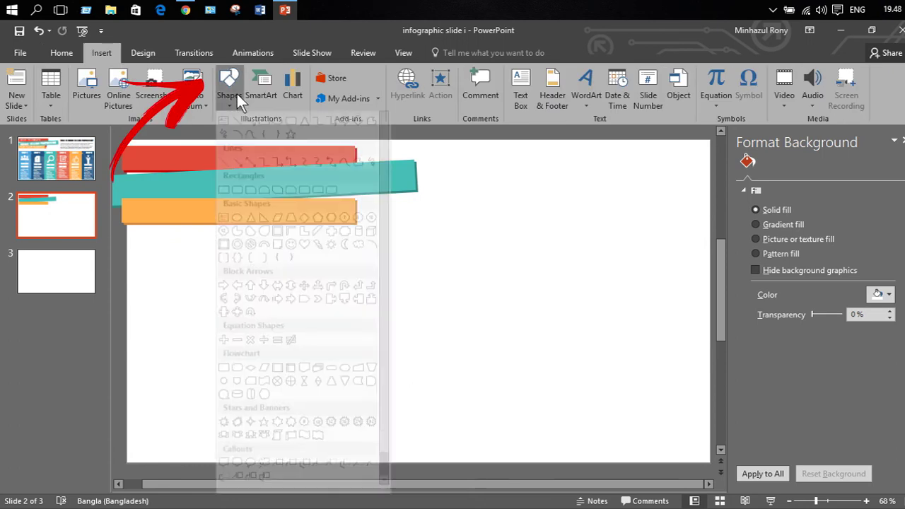
pyautogui.click(263, 134)
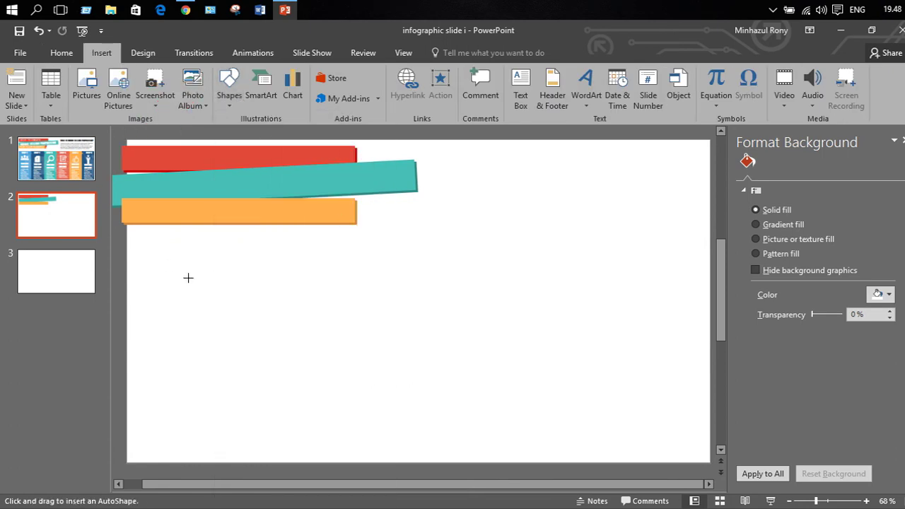
pyautogui.moveTo(167, 280); pyautogui.dragTo(311, 389)
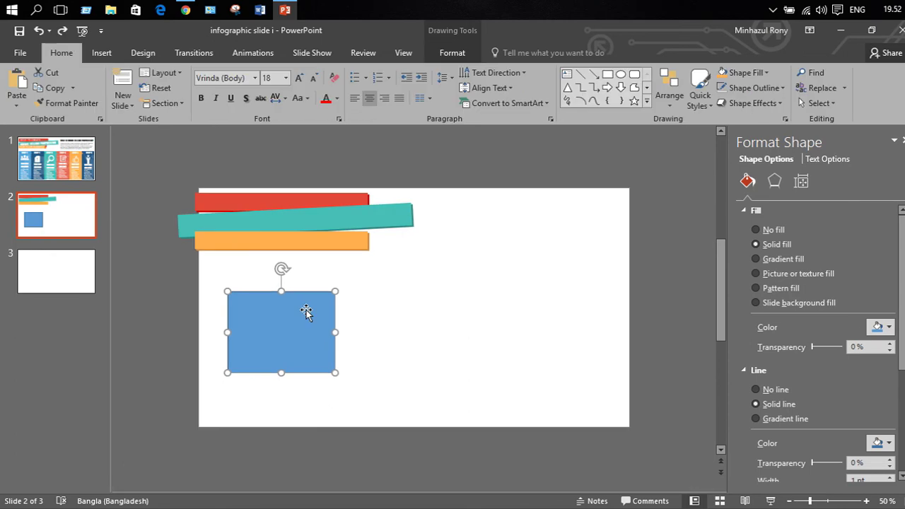
# - Resize the rectangle to 13.02 cm high and 6.78 cm wide
pyautogui.click(452, 54)
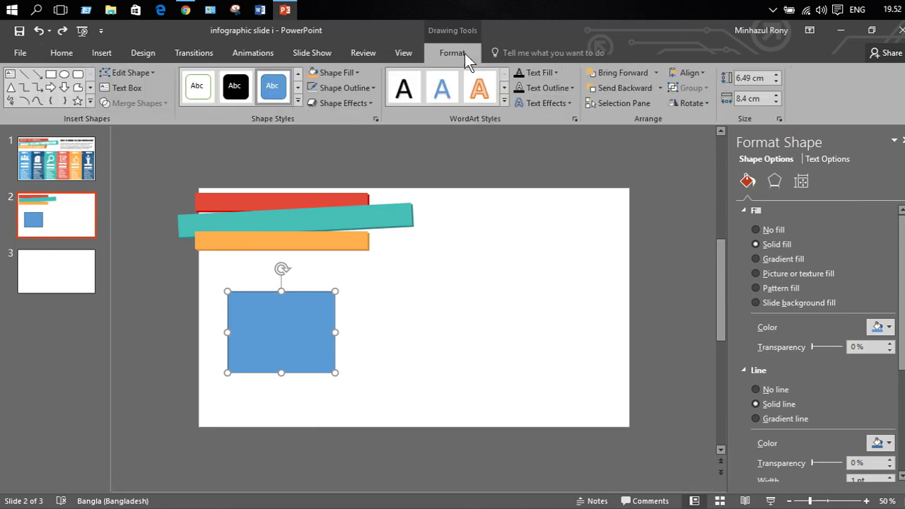
pyautogui.click(749, 78)
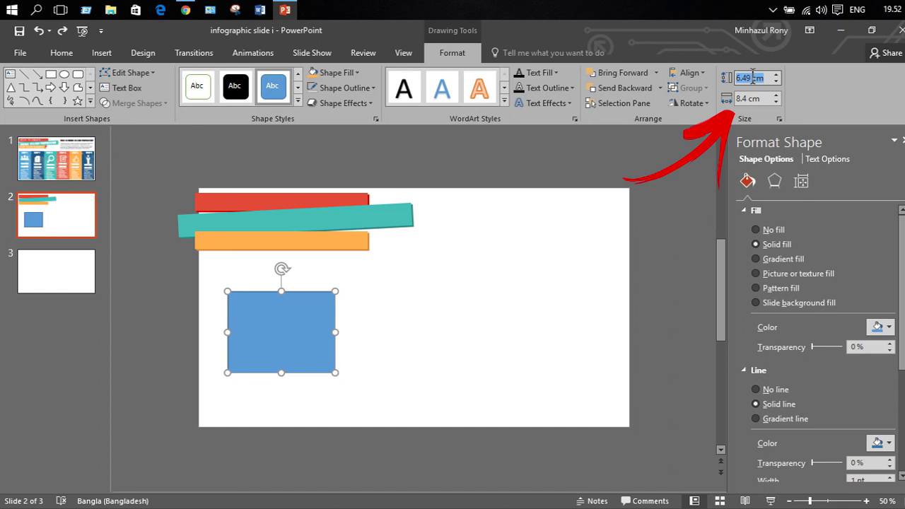
pyautogui.write('13.02')
pyautogui.press('Return')
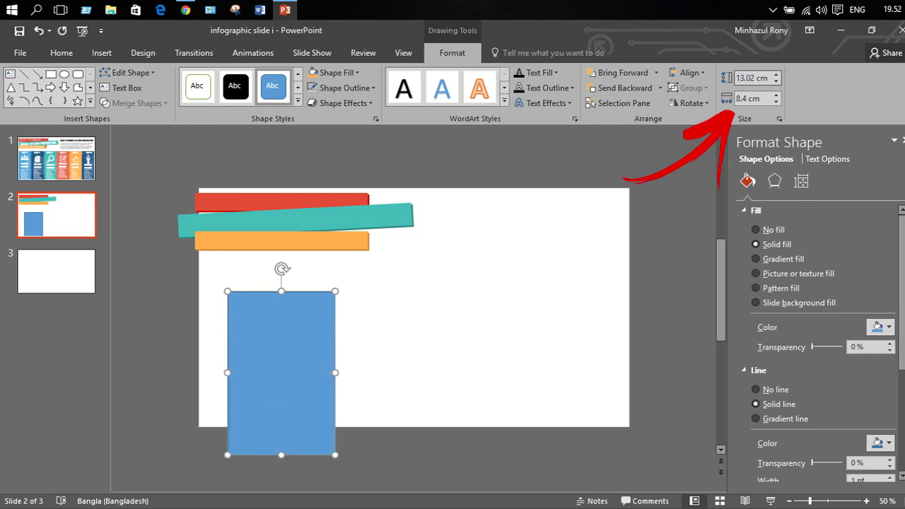
pyautogui.click(741, 98)
pyautogui.write('6.78')
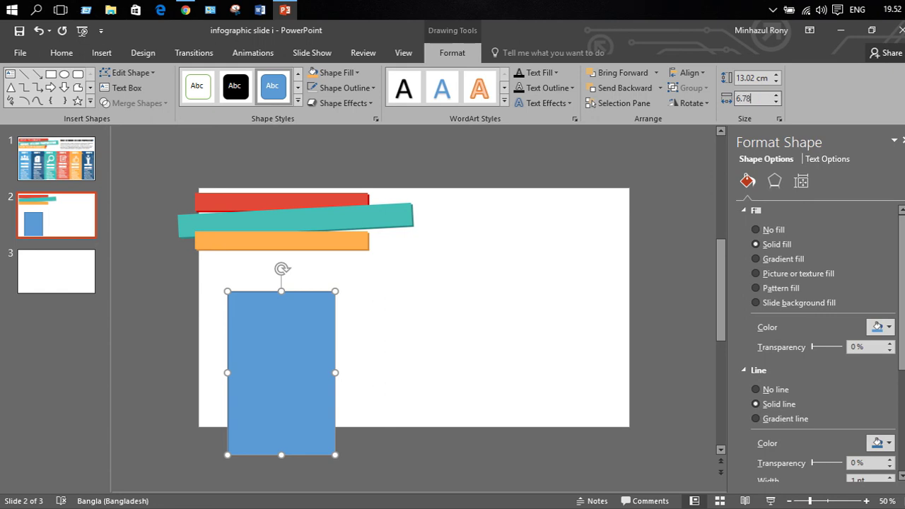
pyautogui.press('Return')
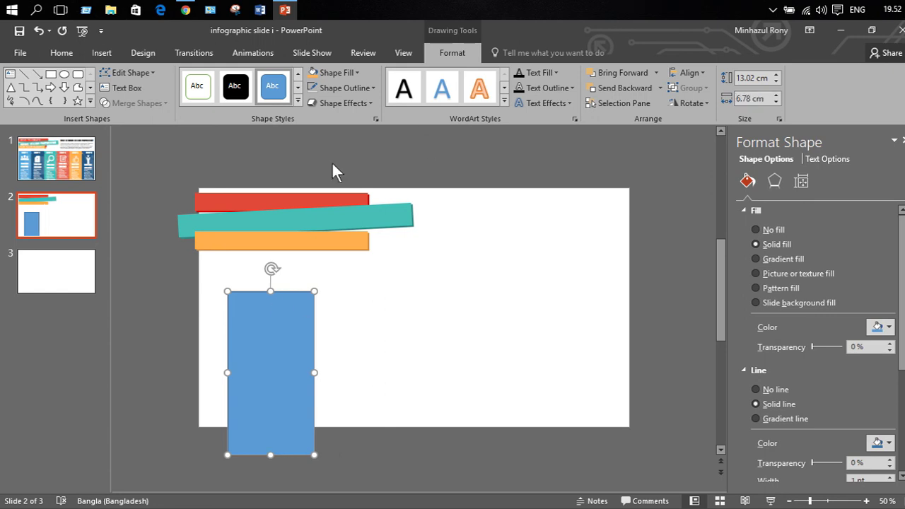
pyautogui.click(344, 87)
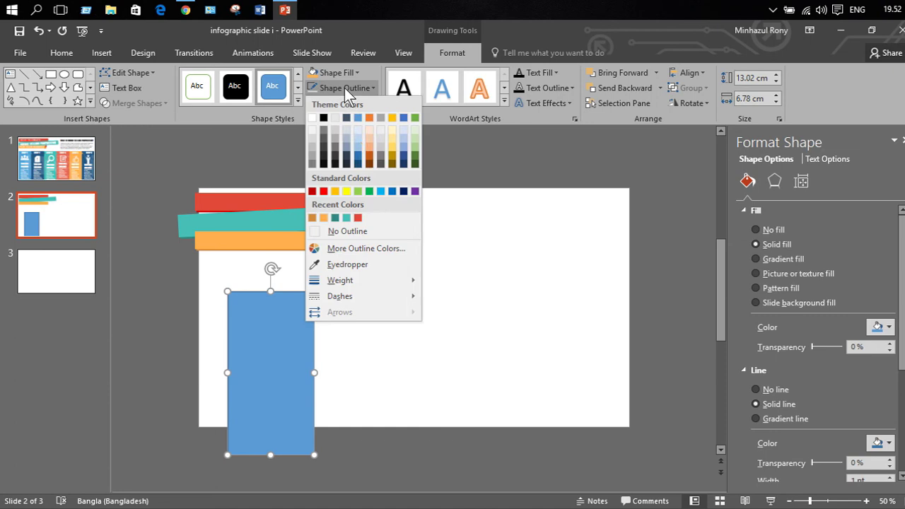
# - Remove the rectangle's outline, move it under the orange bar, and eyedrop slide 1's light blue
pyautogui.click(349, 231)
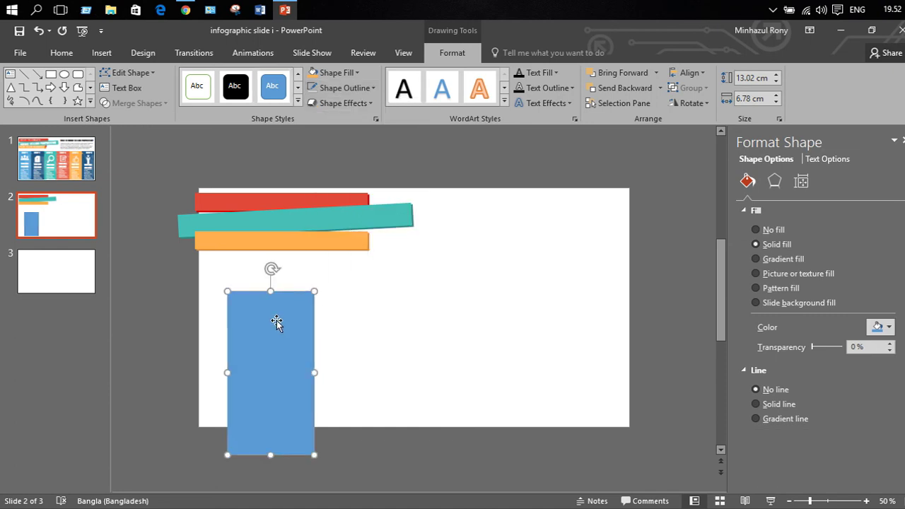
pyautogui.moveTo(274, 319)
pyautogui.mouseDown()
pyautogui.moveTo(268, 291)
pyautogui.moveTo(246, 292)
pyautogui.mouseUp()
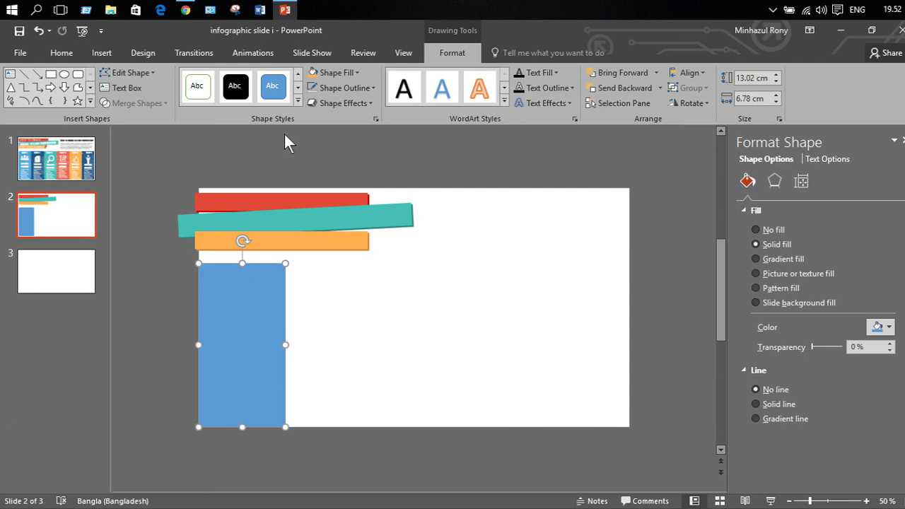
pyautogui.click(331, 73)
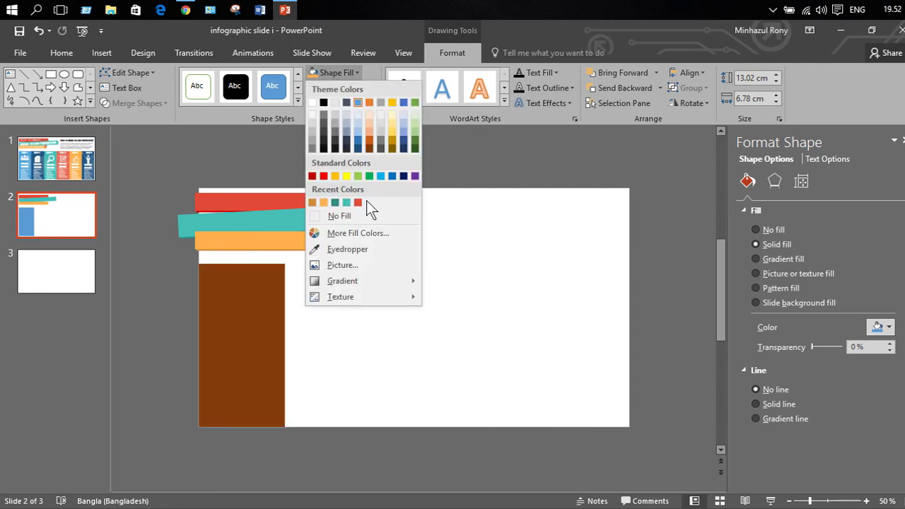
pyautogui.click(346, 248)
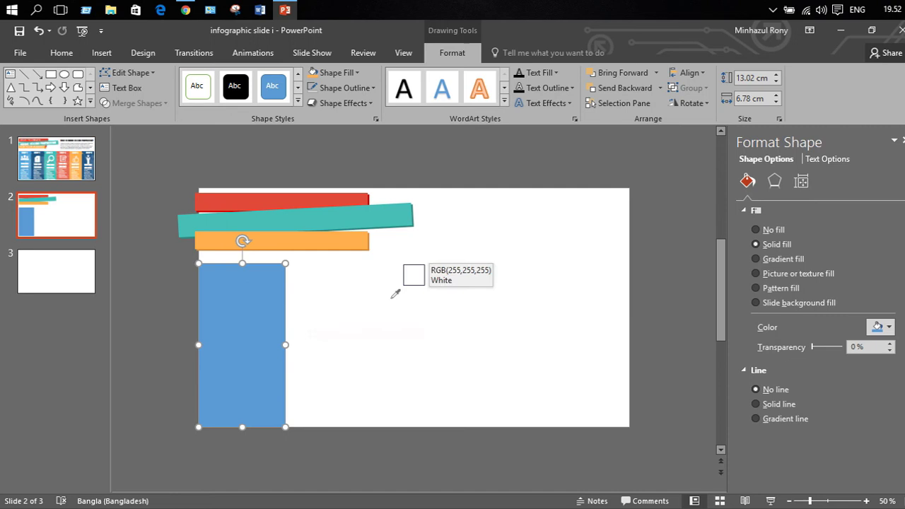
pyautogui.moveTo(218, 252)
pyautogui.mouseDown()
pyautogui.moveTo(31, 167)
pyautogui.moveTo(42, 148)
pyautogui.mouseUp()
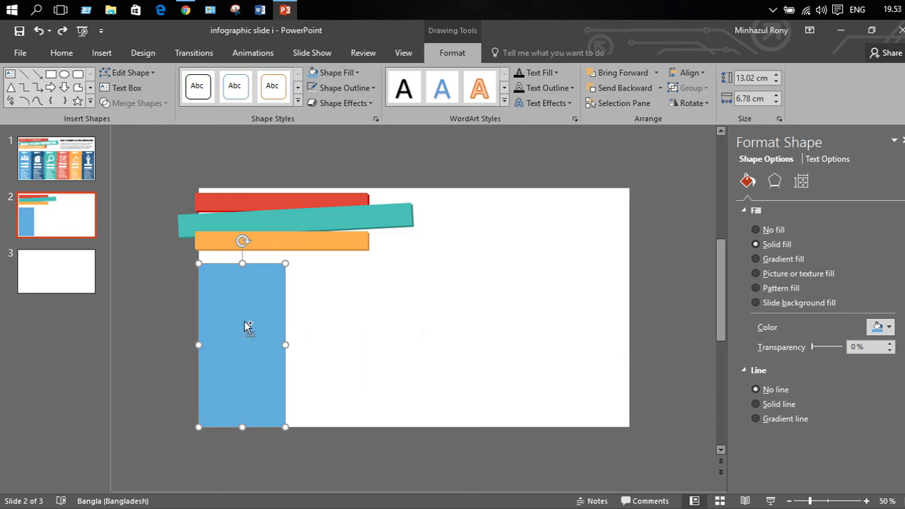
# - Copy the light-blue rectangle twice to the right and stretch the last copy to the slide edge
pyautogui.keyDown('ctrl'); pyautogui.moveTo(242, 335); pyautogui.dragTo(397, 333); pyautogui.keyUp('ctrl')
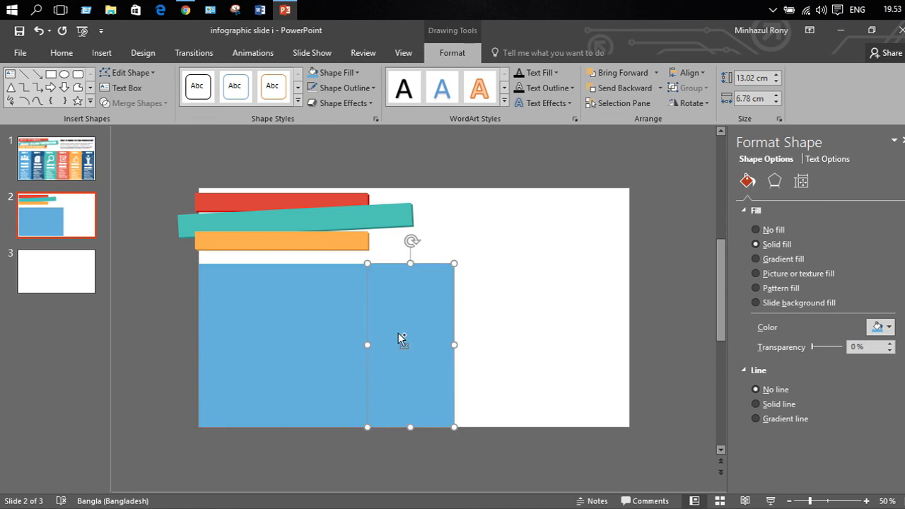
pyautogui.moveTo(397, 333)
pyautogui.keyDown('ctrl'); pyautogui.mouseDown()
pyautogui.moveTo(561, 339)
pyautogui.moveTo(577, 322)
pyautogui.mouseUp(); pyautogui.keyUp('ctrl')
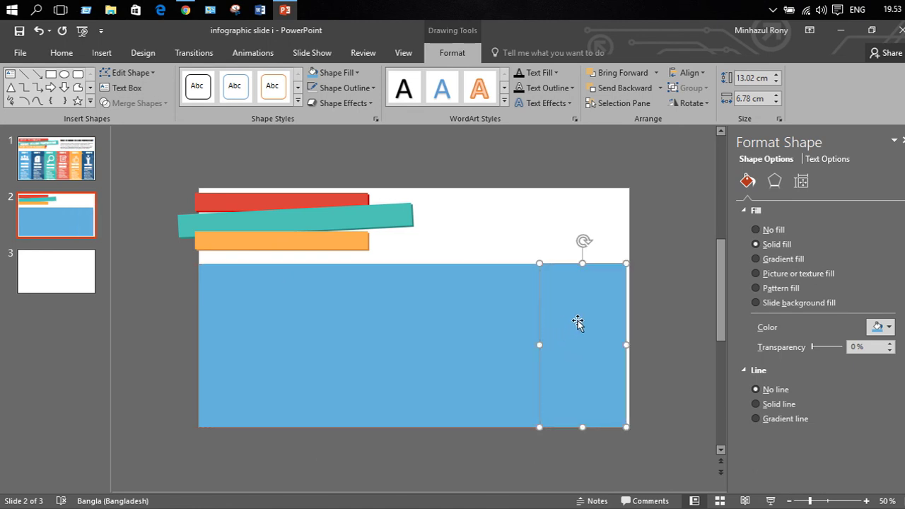
pyautogui.moveTo(622, 342); pyautogui.dragTo(629, 345)
pyautogui.click(557, 235)
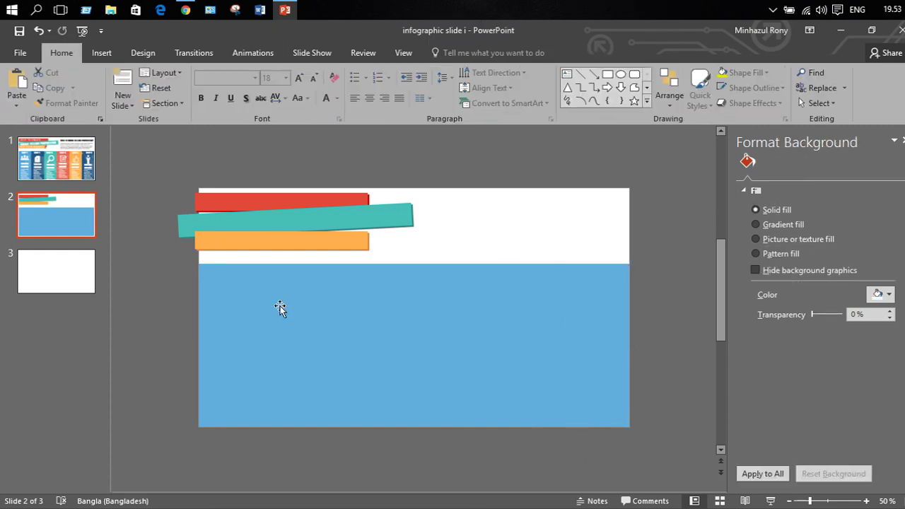
# - Eyedrop slide 1's dark blue, teal and next column colours onto the successive rectangles
pyautogui.moveTo(279, 306); pyautogui.dragTo(337, 304)
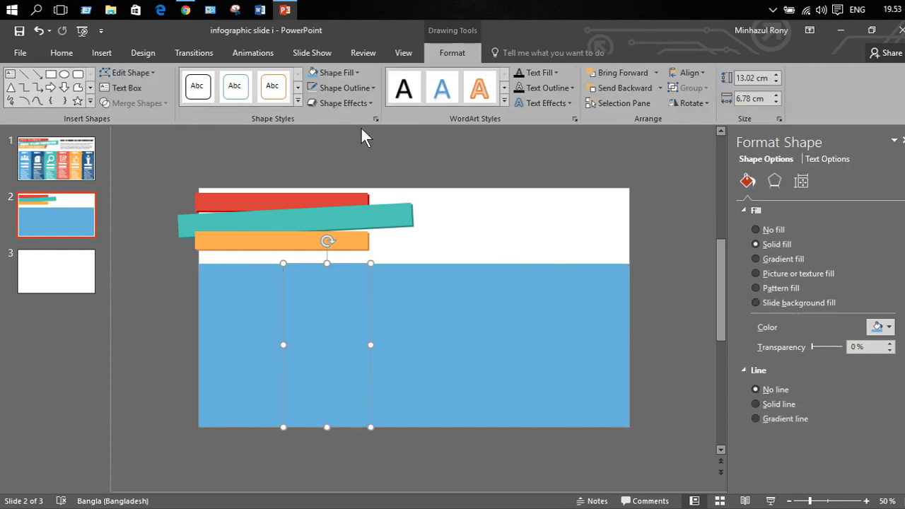
pyautogui.click(335, 73)
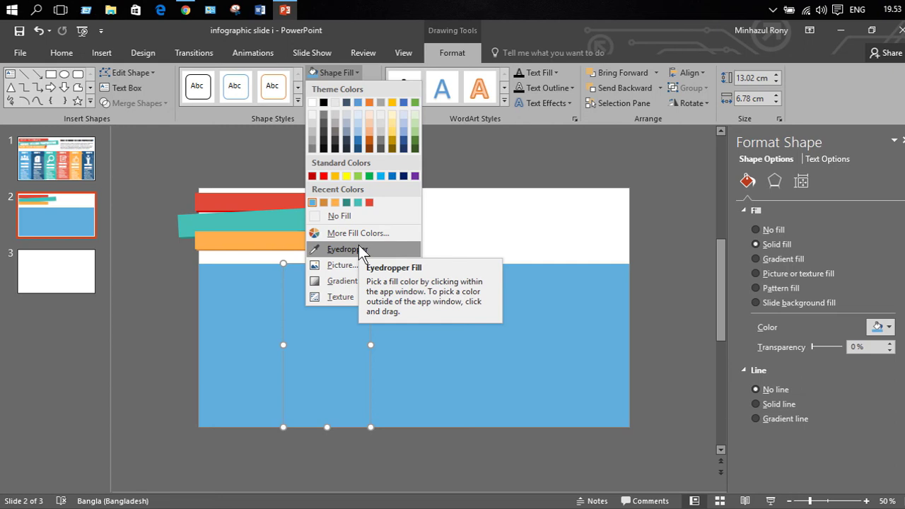
pyautogui.click(346, 250)
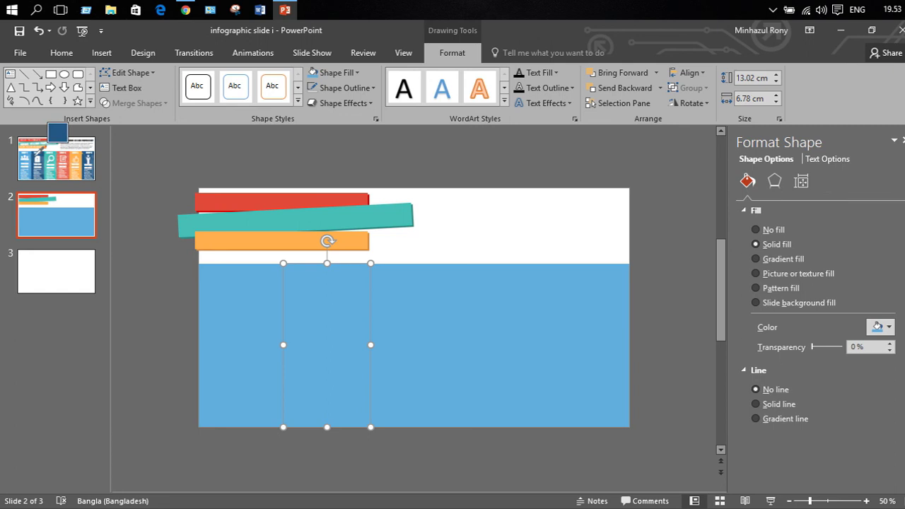
pyautogui.click(44, 145)
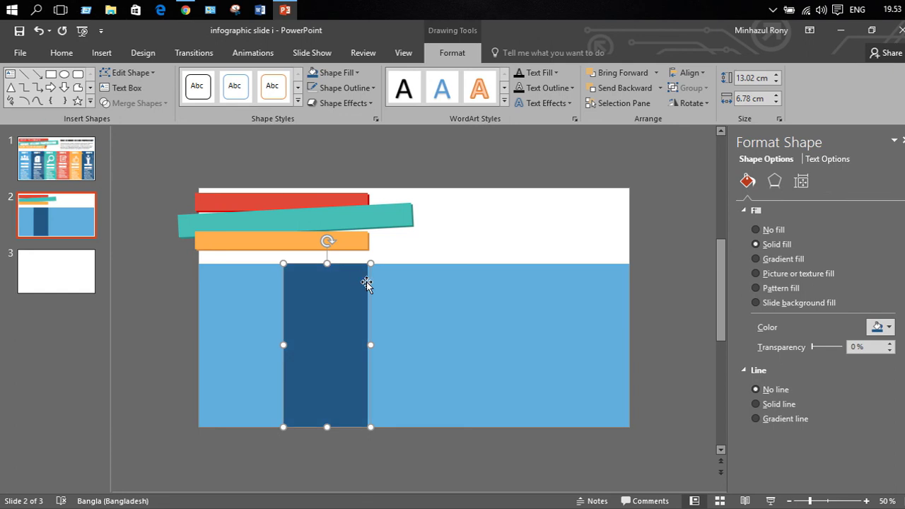
pyautogui.click(403, 289)
pyautogui.click(332, 72)
pyautogui.click(347, 248)
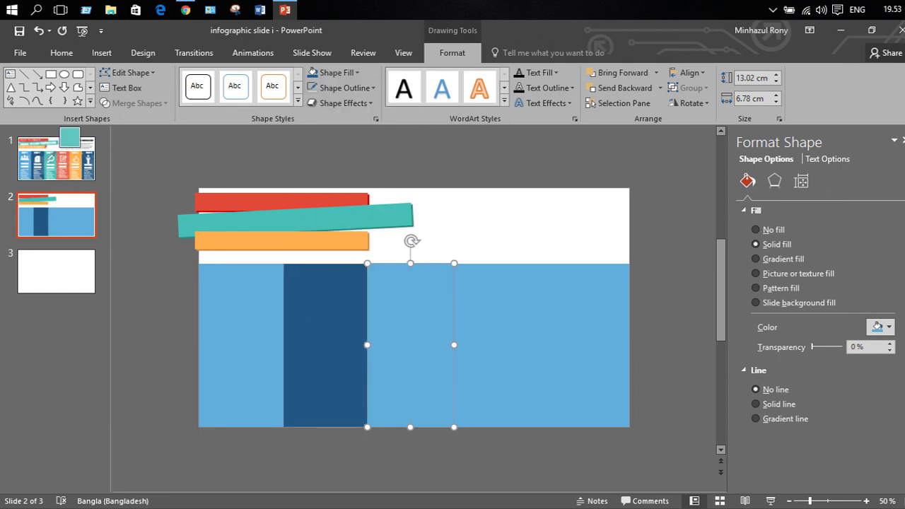
pyautogui.click(48, 160)
pyautogui.press('Tab')
pyautogui.click(332, 72)
pyautogui.click(347, 249)
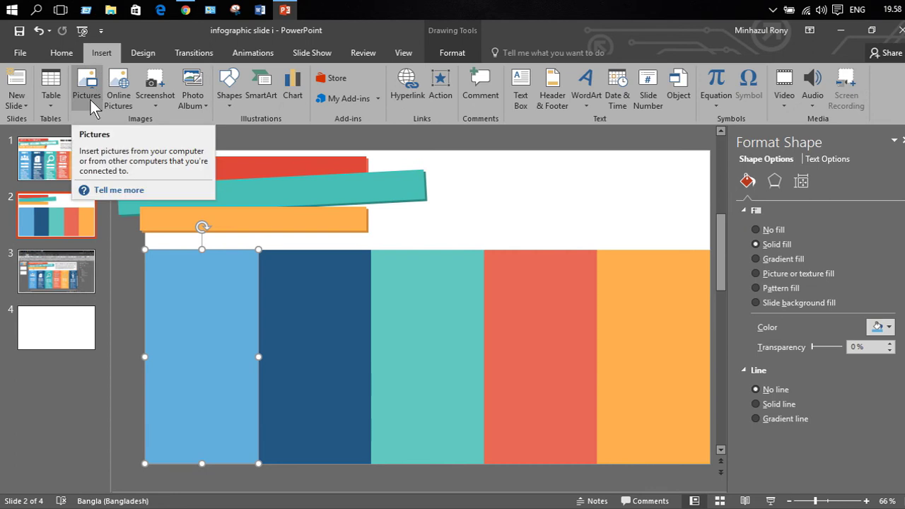
# - Open the picture browser and navigate to the work (E:) drive
pyautogui.click(90, 100)
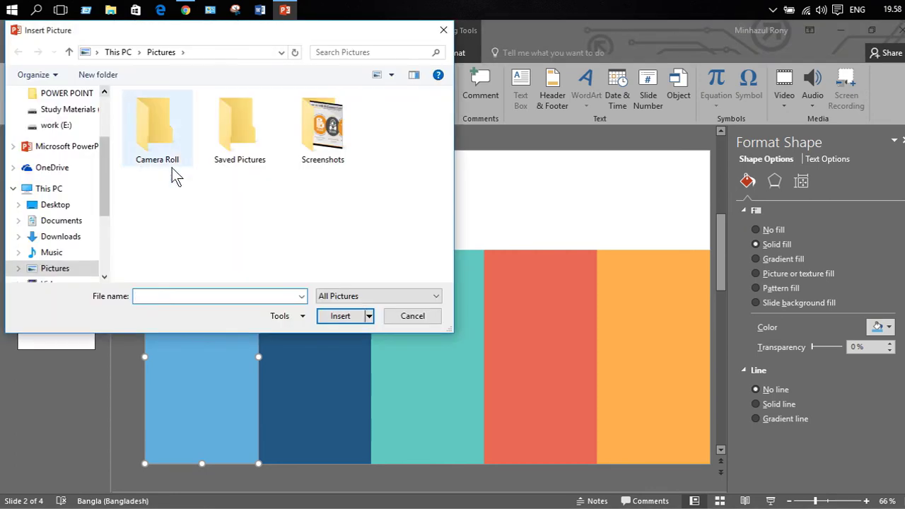
pyautogui.scroll(-3, 62, 243)
pyautogui.scroll(-1, 68, 258)
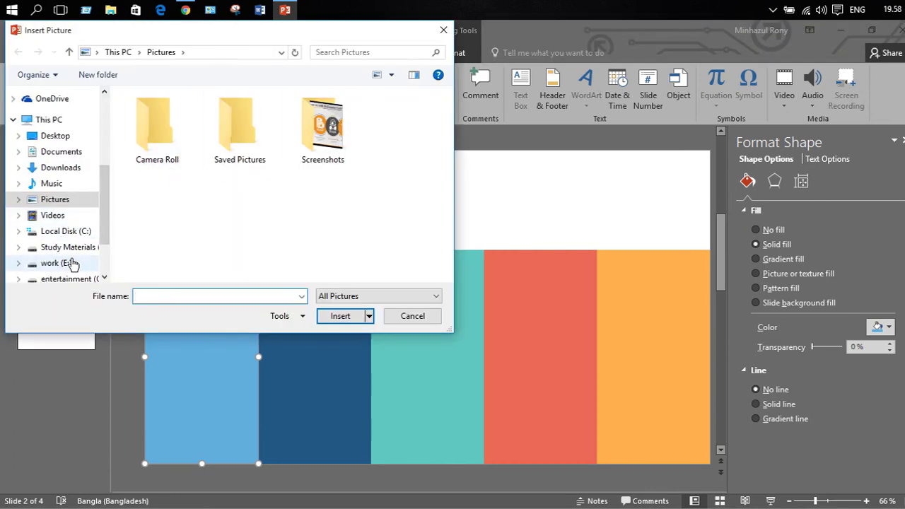
pyautogui.click(72, 263)
pyautogui.scroll(-1, 276, 190)
pyautogui.scroll(-5, 282, 187)
pyautogui.scroll(-2, 294, 184)
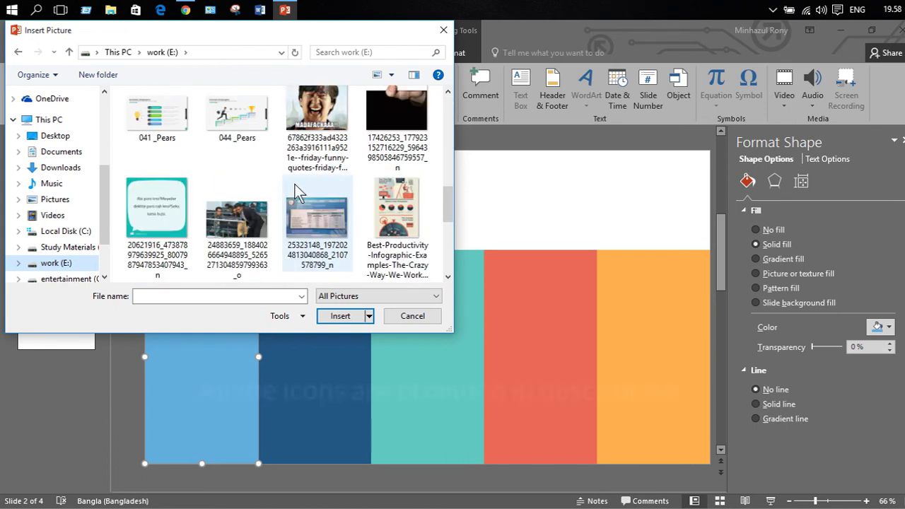
pyautogui.scroll(1, 294, 184)
pyautogui.scroll(-3, 300, 187)
pyautogui.scroll(-5, 325, 183)
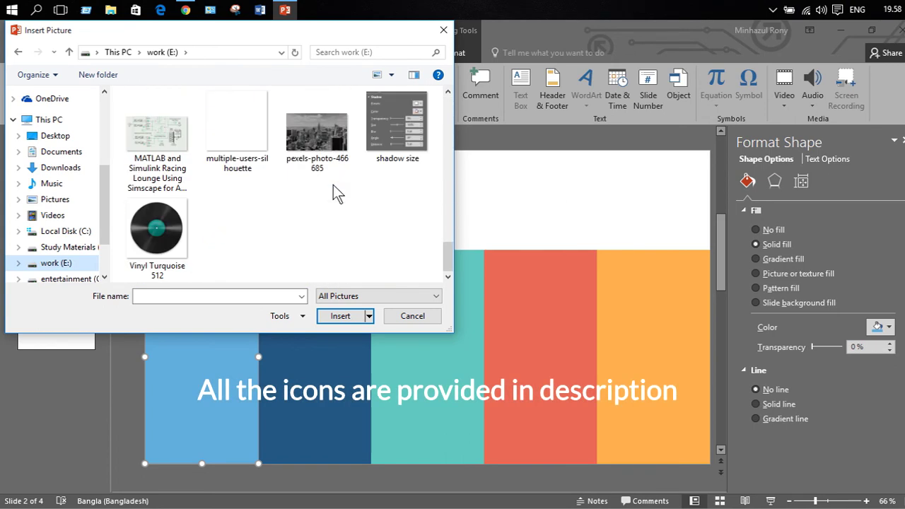
# - Insert multiple-users-silhouette and drag it over the blue columns
pyautogui.click(233, 150)
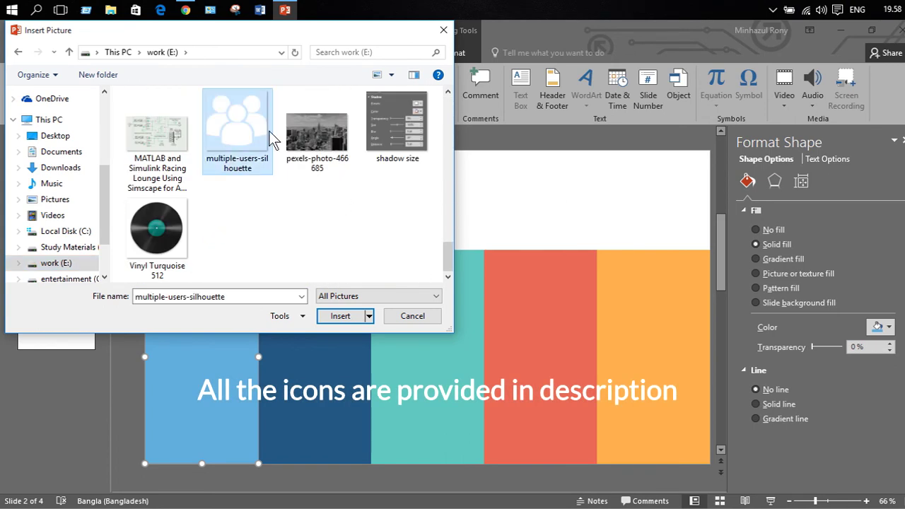
pyautogui.click(311, 159)
pyautogui.click(250, 142)
pyautogui.click(342, 318)
pyautogui.moveTo(434, 288); pyautogui.dragTo(261, 336)
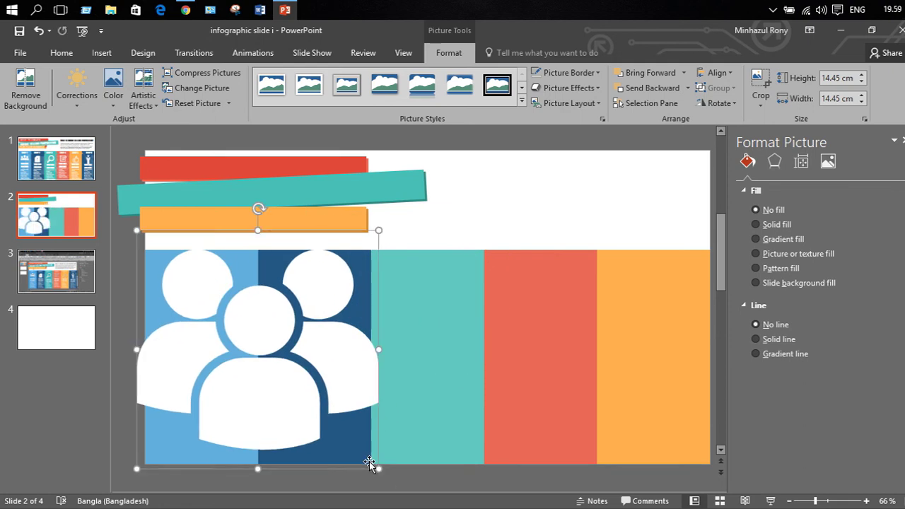
# - Shrink the people picture to 4.72 cm and place it in the first column beside STEP 1
pyautogui.moveTo(378, 470); pyautogui.dragTo(231, 325)
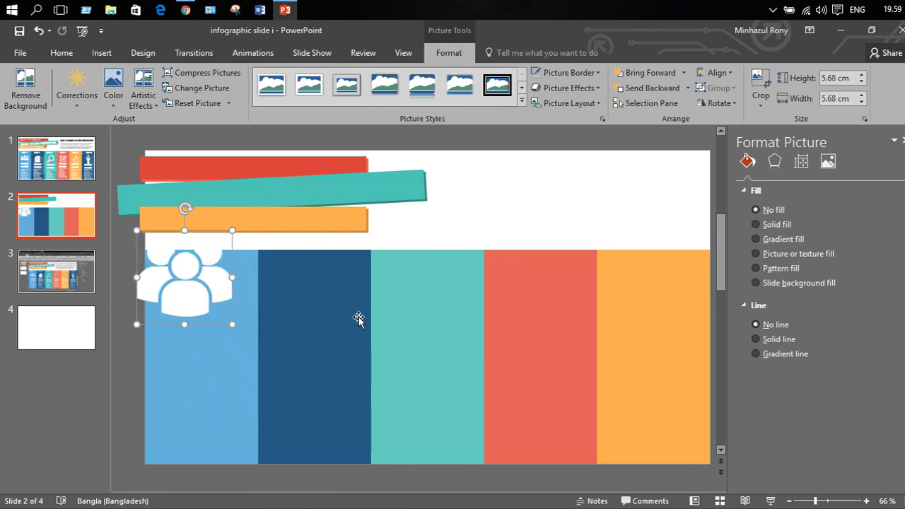
pyautogui.moveTo(203, 277)
pyautogui.mouseDown()
pyautogui.moveTo(232, 315)
pyautogui.moveTo(202, 309)
pyautogui.mouseUp()
pyautogui.moveTo(240, 351)
pyautogui.mouseDown()
pyautogui.moveTo(224, 336)
pyautogui.moveTo(218, 349)
pyautogui.moveTo(217, 329)
pyautogui.mouseUp()
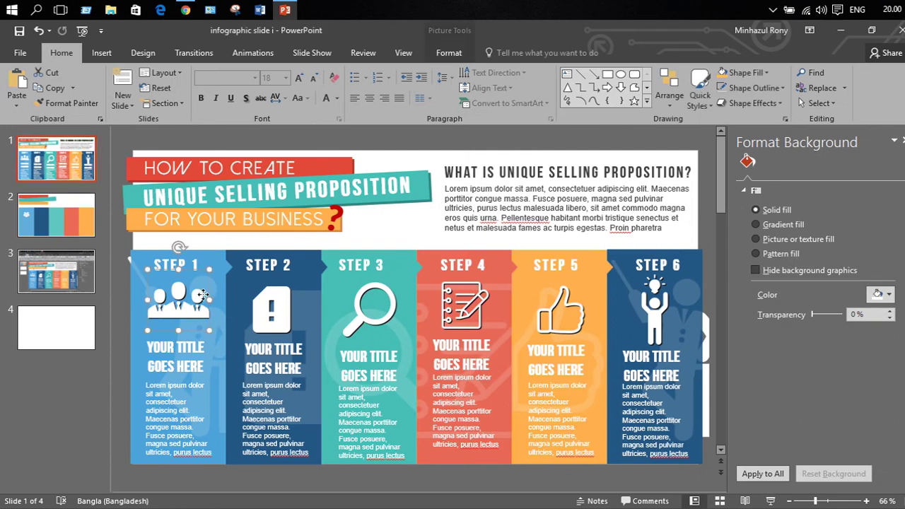
pyautogui.moveTo(215, 318); pyautogui.dragTo(158, 319)
pyautogui.click(214, 310)
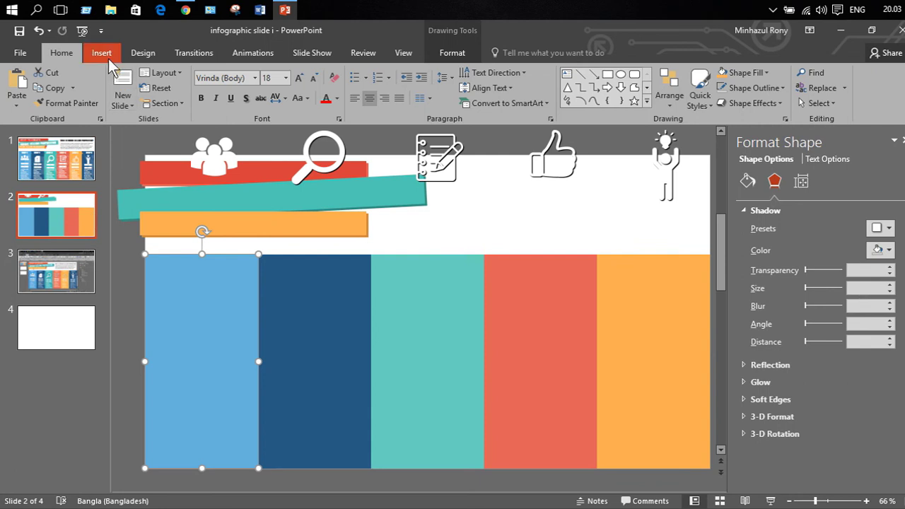
# - Insert Picture1, Picture2, Picture3 and Picture4 together from the icon folder on work (E:)
pyautogui.click(108, 59)
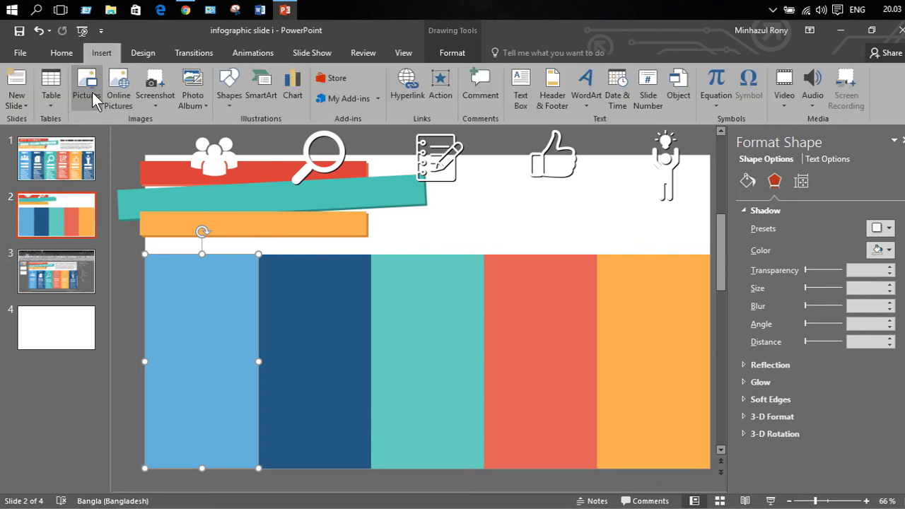
pyautogui.click(92, 92)
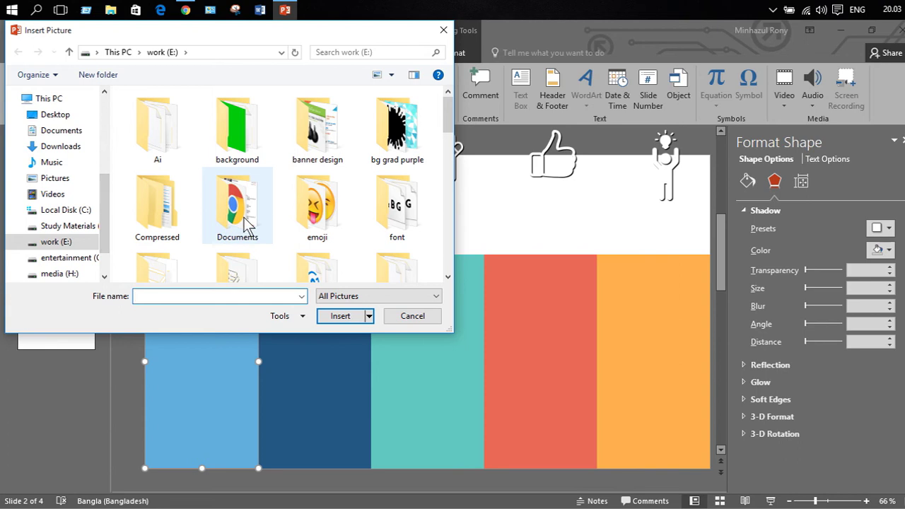
pyautogui.scroll(-5, 243, 220)
pyautogui.scroll(2, 244, 212)
pyautogui.scroll(3, 240, 187)
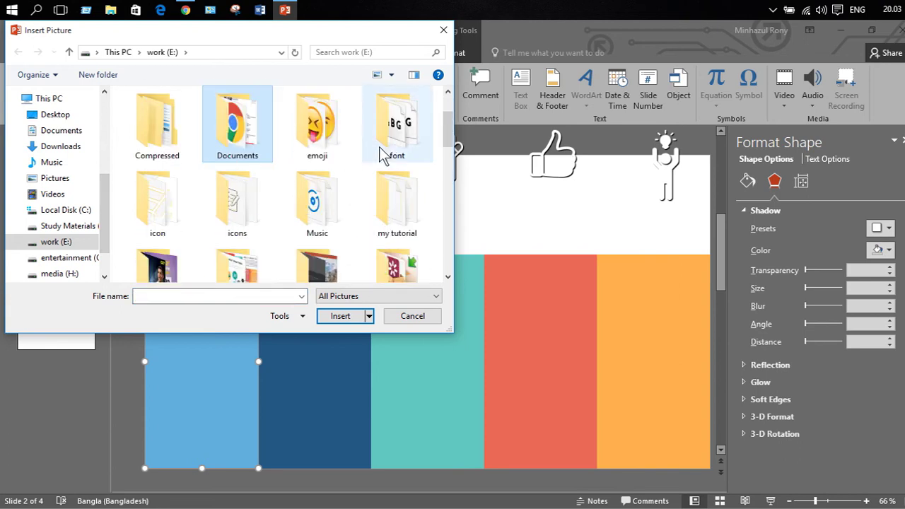
pyautogui.doubleClick(179, 212)
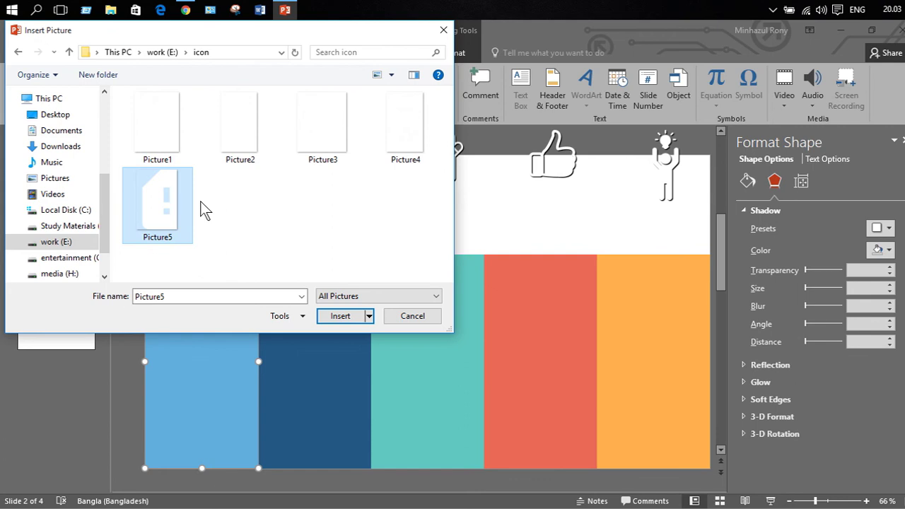
pyautogui.click(162, 142)
pyautogui.keyDown('ctrl'); pyautogui.click(237, 142); pyautogui.keyUp('ctrl')
pyautogui.keyDown('ctrl'); pyautogui.click(313, 140); pyautogui.keyUp('ctrl')
pyautogui.keyDown('ctrl'); pyautogui.click(389, 140); pyautogui.keyUp('ctrl')
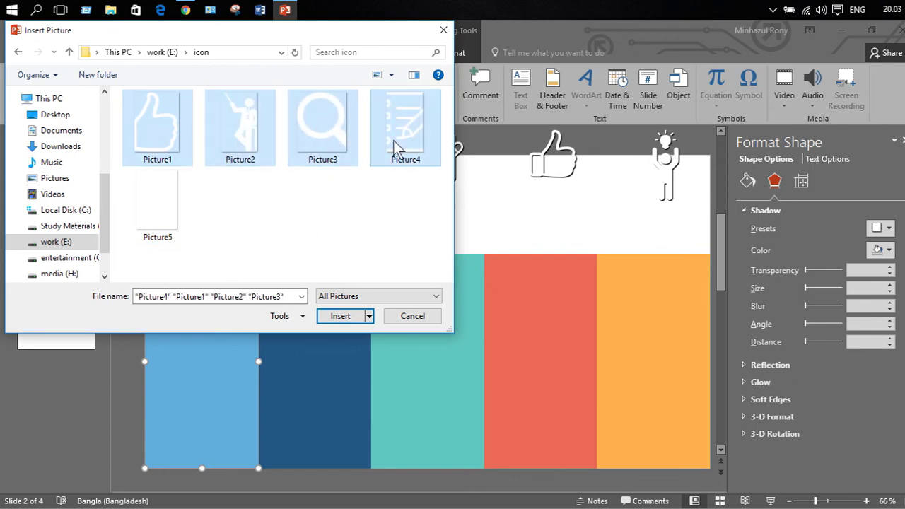
pyautogui.click(340, 316)
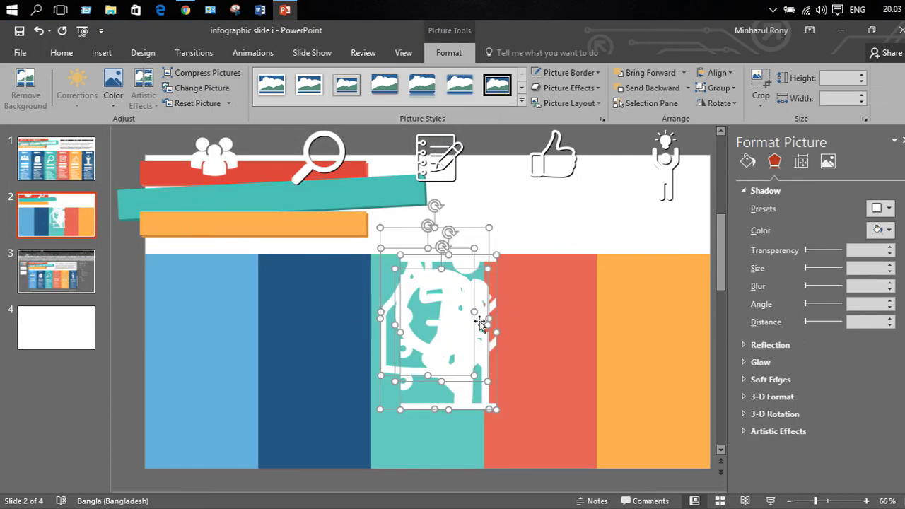
# - Spread the large white figures out so each coloured column holds one
pyautogui.moveTo(479, 323); pyautogui.dragTo(289, 343)
pyautogui.moveTo(439, 347); pyautogui.dragTo(549, 344)
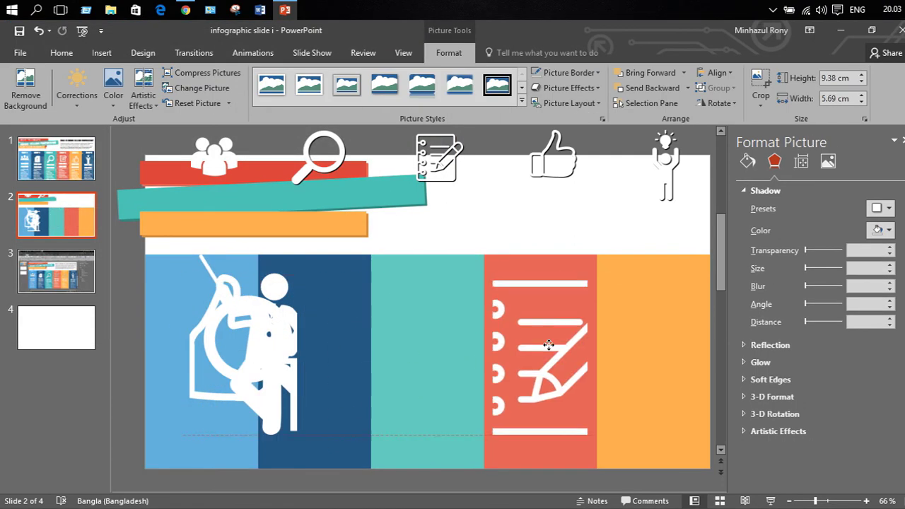
pyautogui.moveTo(275, 350); pyautogui.dragTo(424, 347)
pyautogui.moveTo(311, 332); pyautogui.dragTo(650, 346)
pyautogui.moveTo(424, 347)
pyautogui.mouseDown()
pyautogui.moveTo(290, 345)
pyautogui.moveTo(425, 368)
pyautogui.mouseUp()
pyautogui.moveTo(541, 368); pyautogui.dragTo(559, 360)
pyautogui.moveTo(672, 360); pyautogui.dragTo(239, 357)
pyautogui.moveTo(269, 311); pyautogui.dragTo(297, 311)
pyautogui.moveTo(230, 334); pyautogui.dragTo(234, 331)
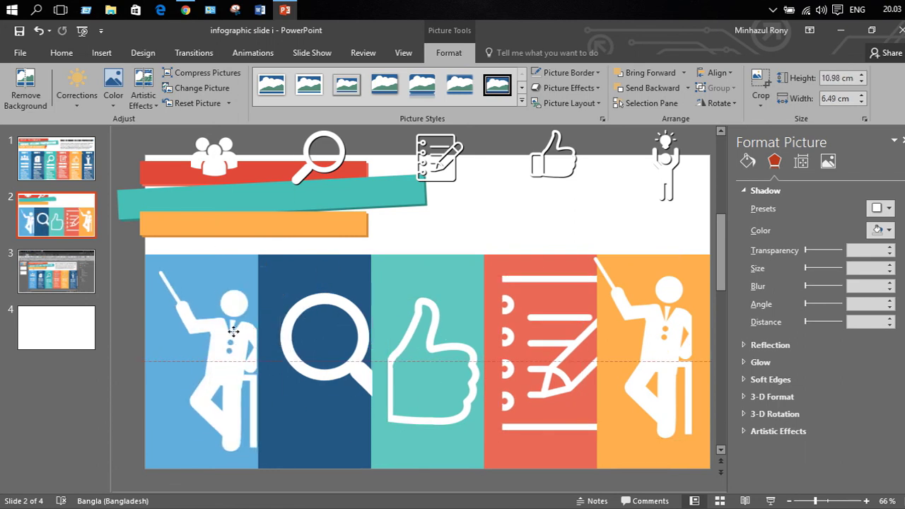
pyautogui.click(346, 311)
pyautogui.click(240, 336)
# - Nudge the light-blue column into place and set its fill transparency to 20%
pyautogui.click(219, 272)
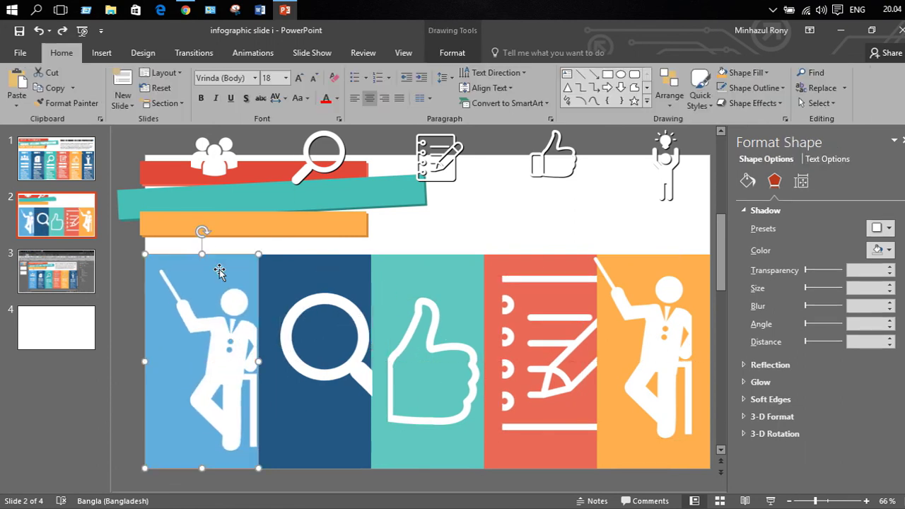
pyautogui.moveTo(220, 272)
pyautogui.mouseDown()
pyautogui.moveTo(203, 307)
pyautogui.moveTo(212, 302)
pyautogui.mouseUp()
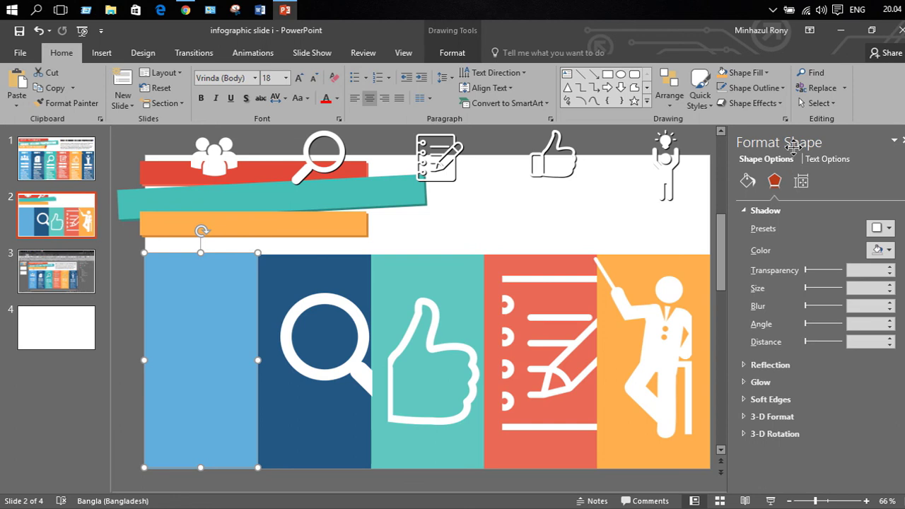
pyautogui.click(747, 181)
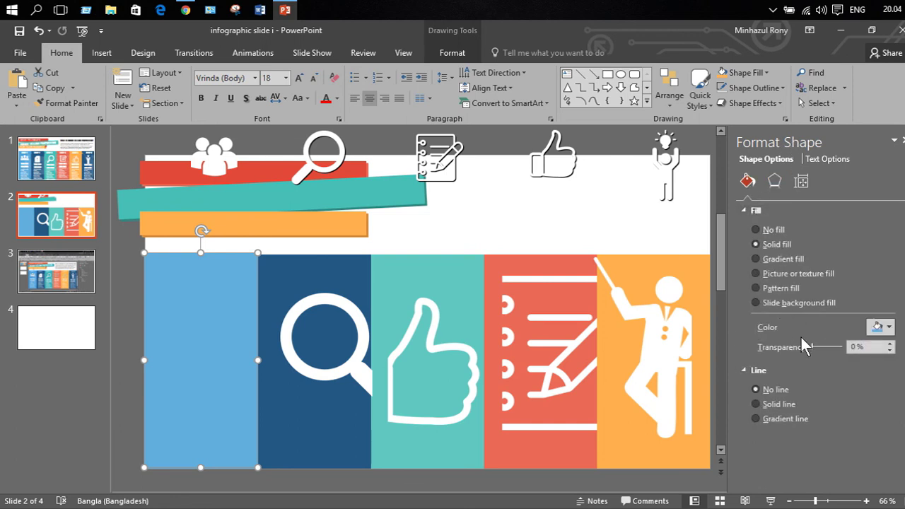
pyautogui.click(852, 346)
pyautogui.doubleClick(857, 346)
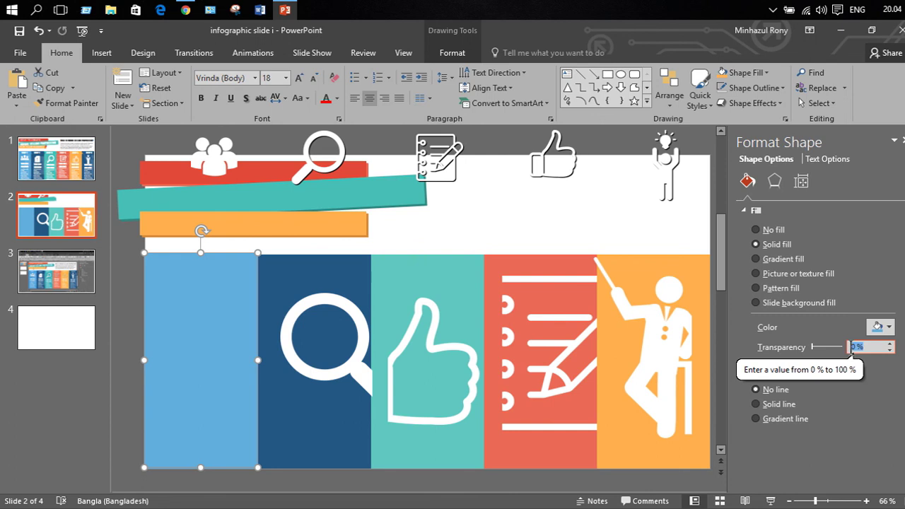
pyautogui.write('20')
pyautogui.press('Return')
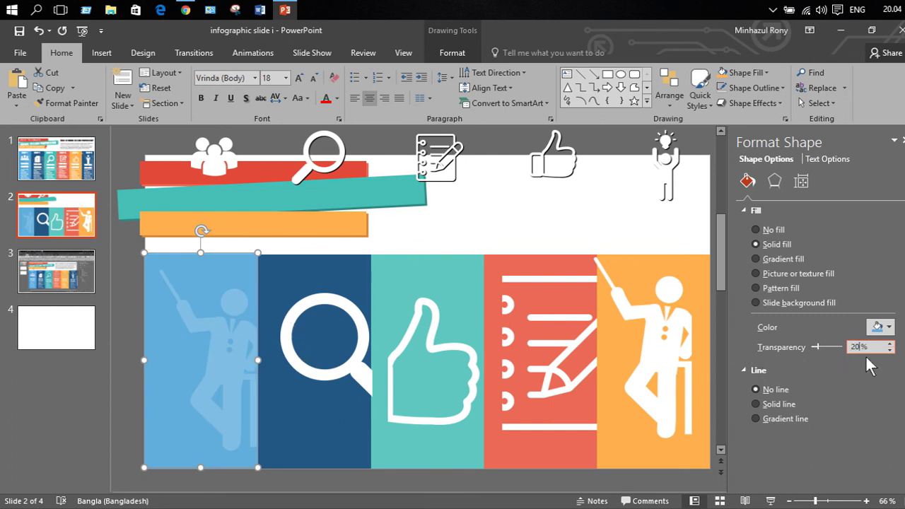
pyautogui.press('BackSpace')
pyautogui.click(459, 233)
pyautogui.click(332, 262)
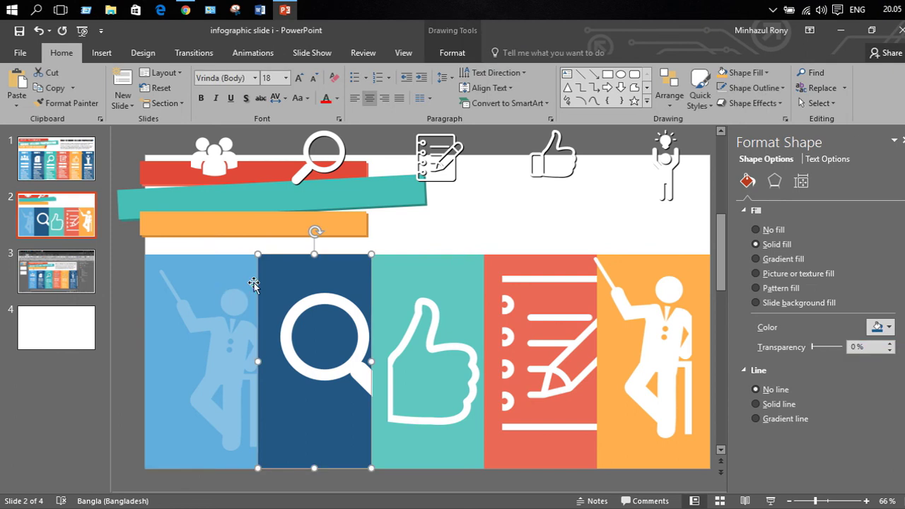
pyautogui.click(249, 283)
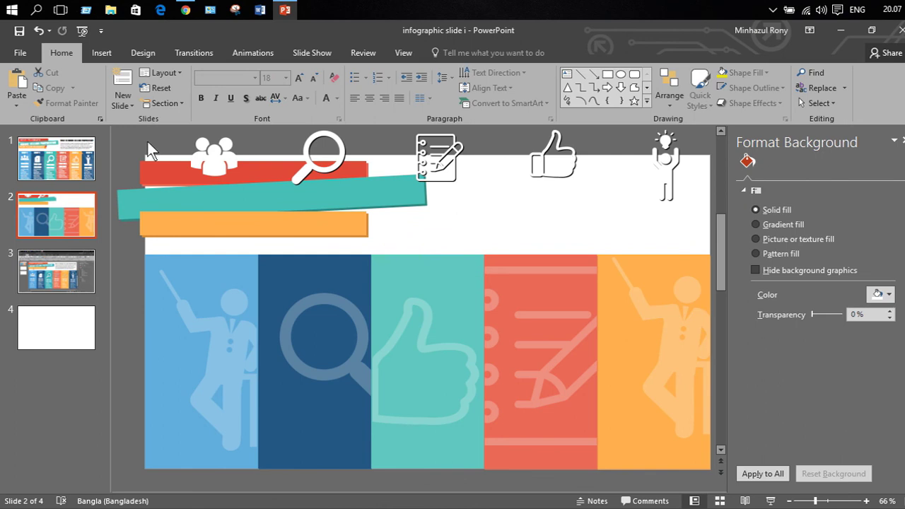
# - Select the people, magnifier, document, thumbs-up and lightbulb icons and move them lower
pyautogui.click(229, 161)
pyautogui.scroll(1, 344, 180)
pyautogui.keyDown('shift'); pyautogui.click(344, 180); pyautogui.keyUp('shift')
pyautogui.keyDown('shift'); pyautogui.click(434, 179); pyautogui.keyUp('shift')
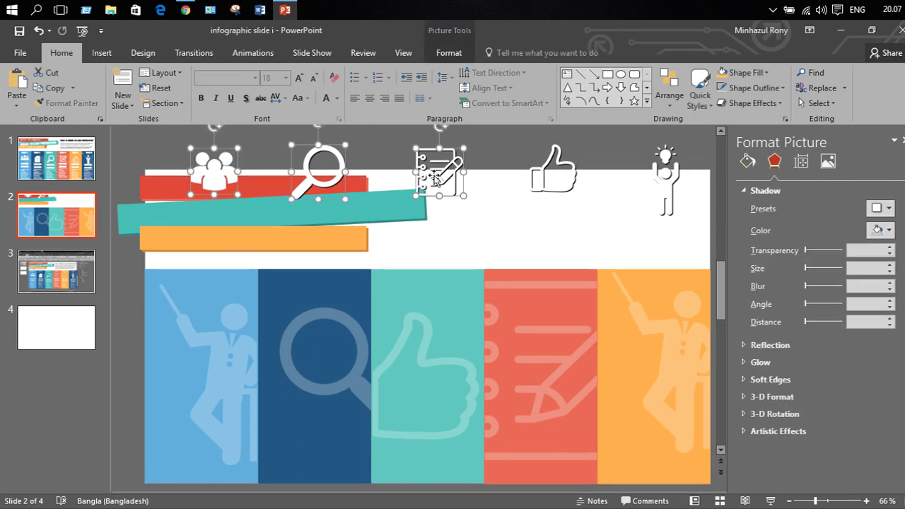
pyautogui.keyDown('shift'); pyautogui.click(550, 182); pyautogui.keyUp('shift')
pyautogui.keyDown('shift'); pyautogui.click(673, 190); pyautogui.keyUp('shift')
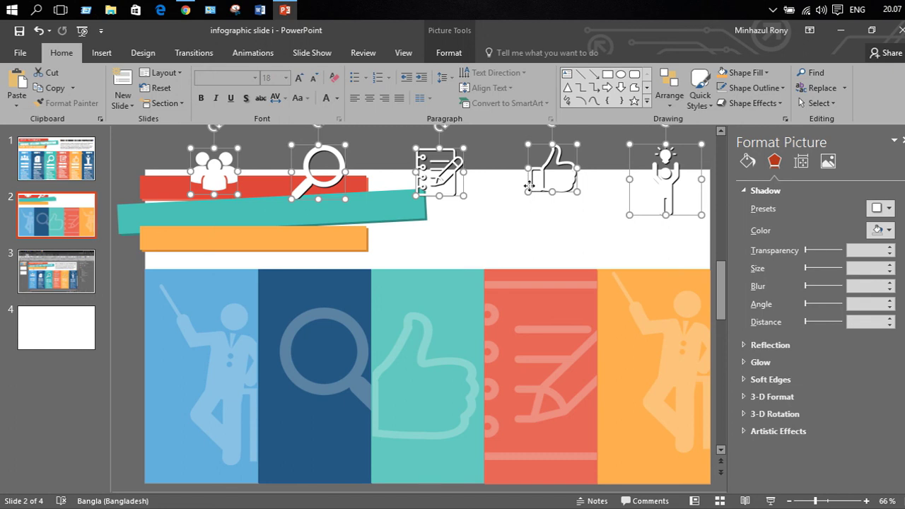
pyautogui.moveTo(529, 186); pyautogui.dragTo(521, 233)
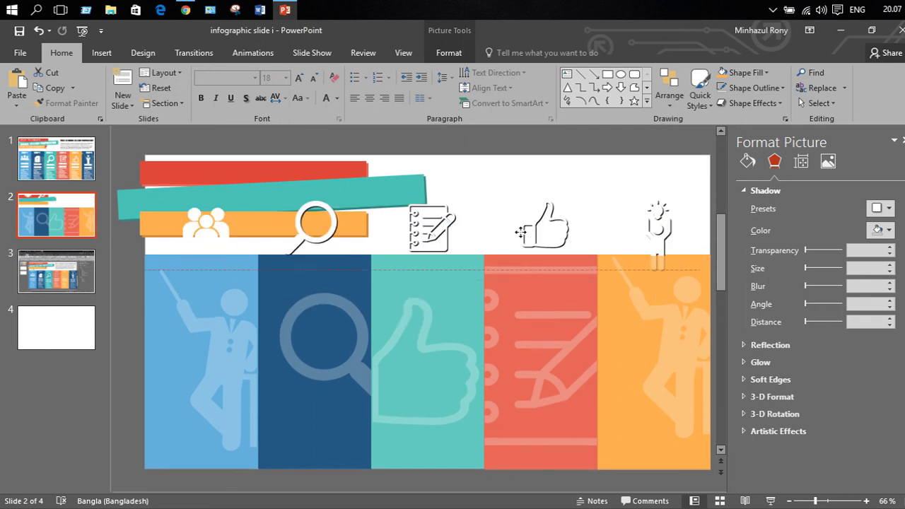
# - Bring the five icons to front and drag them into the column tops
pyautogui.rightClick(522, 218)
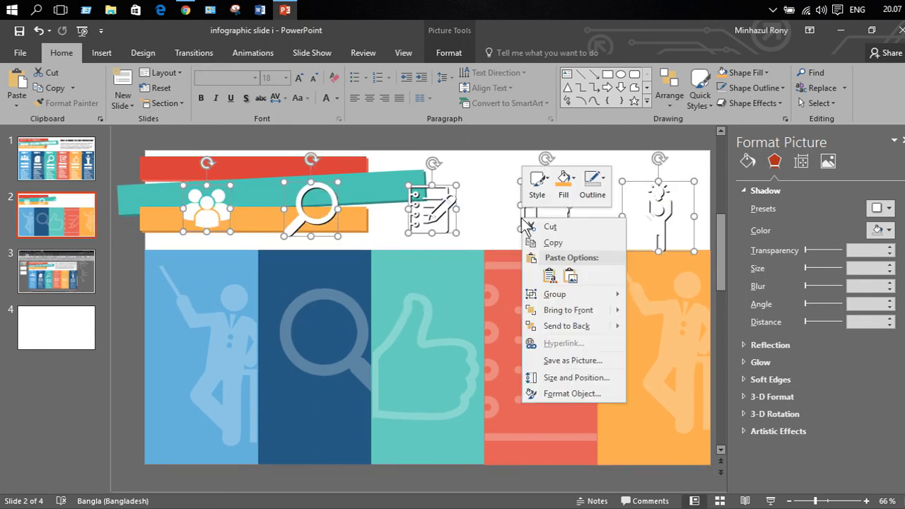
pyautogui.click(582, 311)
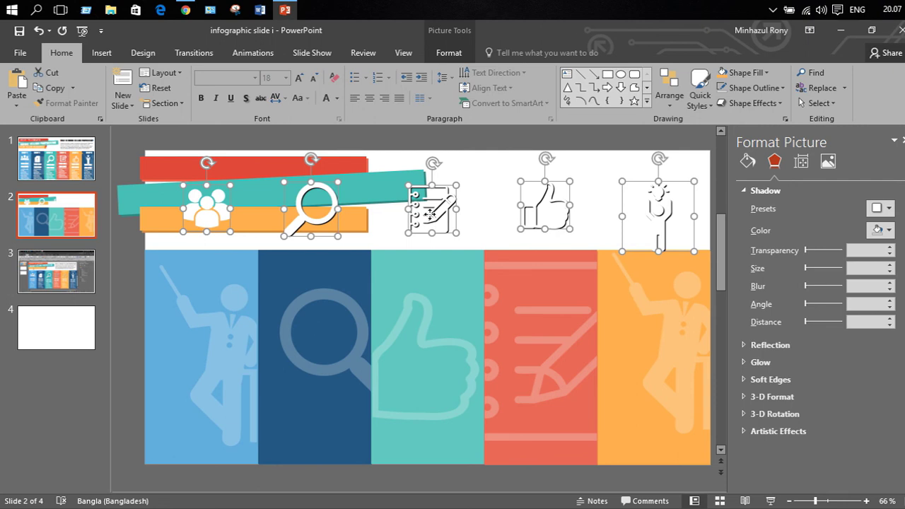
pyautogui.moveTo(429, 212); pyautogui.dragTo(422, 302)
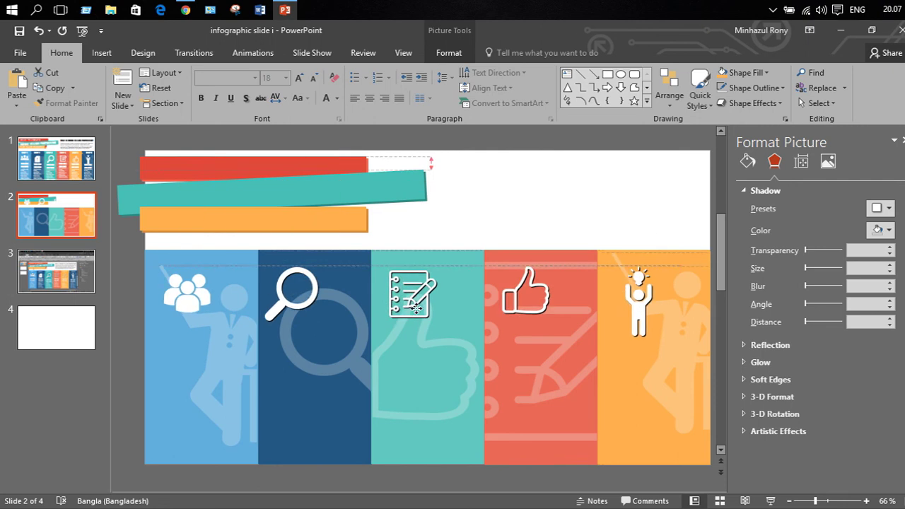
pyautogui.click(502, 243)
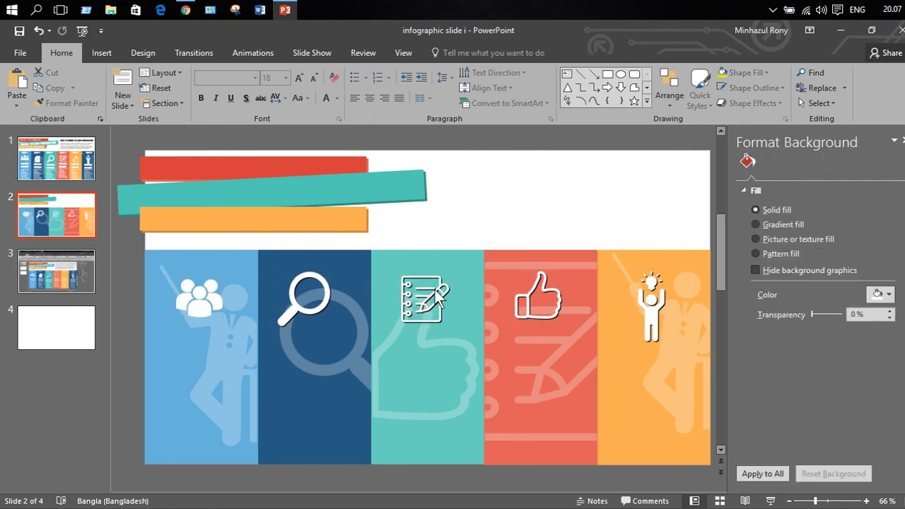
pyautogui.click(191, 294)
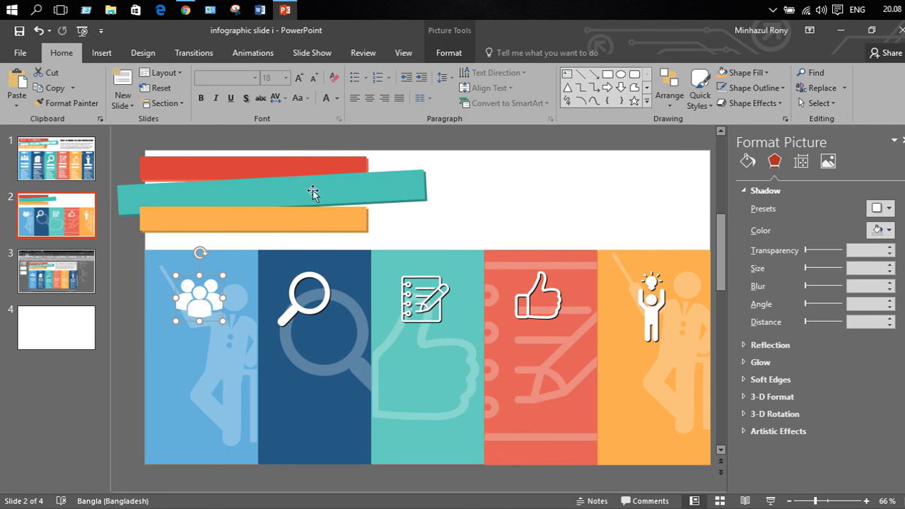
# - Give the icon an Offset Diagonal Bottom Right shadow with 0% transparency and 2 pt distance
pyautogui.click(467, 54)
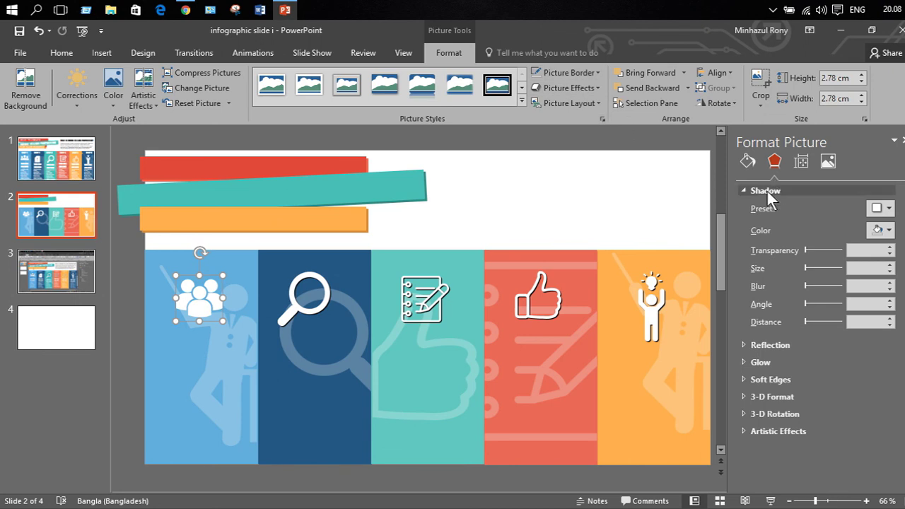
pyautogui.click(888, 208)
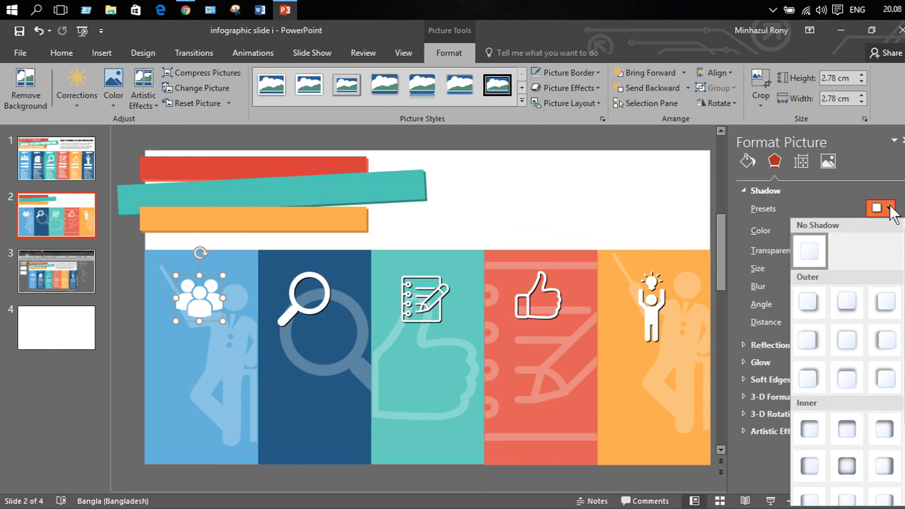
pyautogui.click(815, 301)
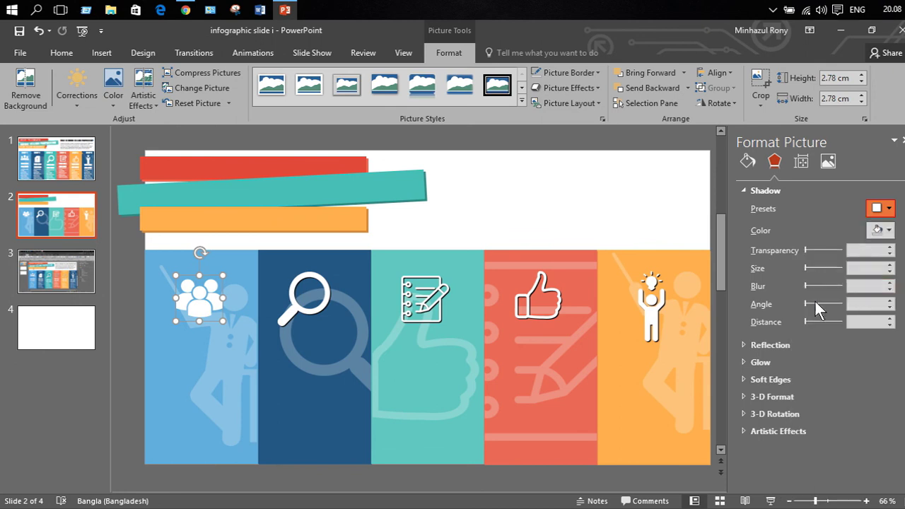
pyautogui.moveTo(828, 250); pyautogui.dragTo(791, 249)
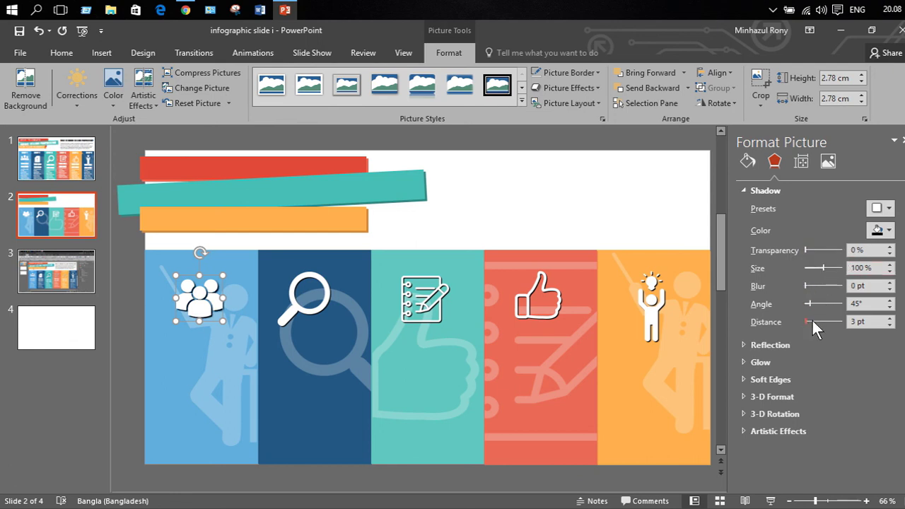
pyautogui.click(855, 321)
pyautogui.press('BackSpace')
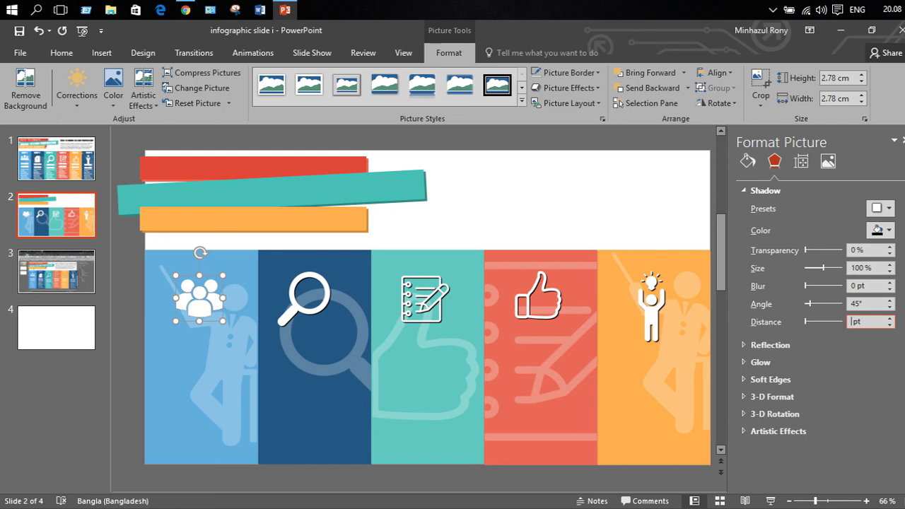
pyautogui.write('2')
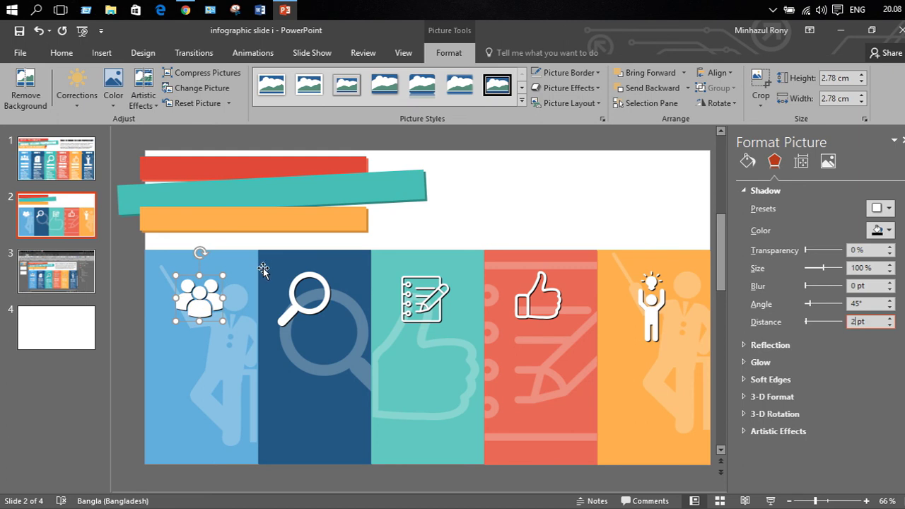
# - Select the people, magnifier, lightbulb and thumbs-up icons together
pyautogui.click(263, 272)
pyautogui.click(198, 290)
pyautogui.click(288, 298)
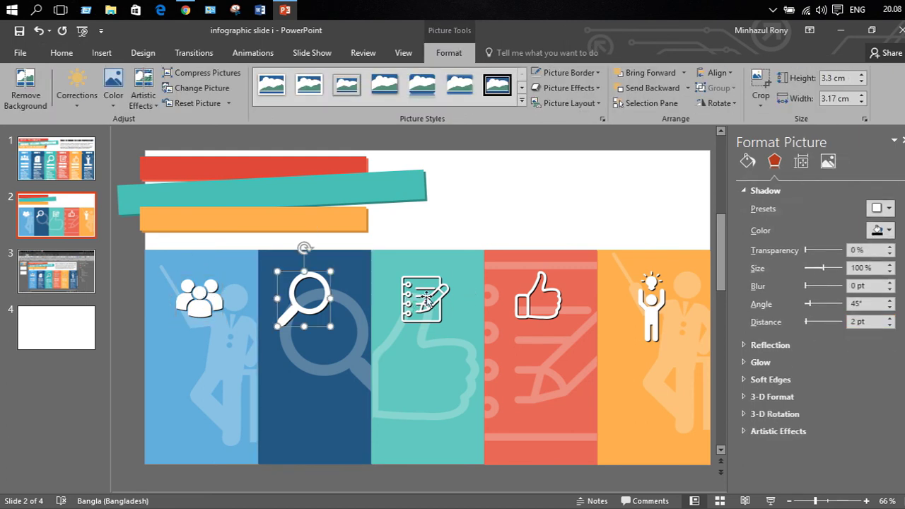
pyautogui.click(639, 303)
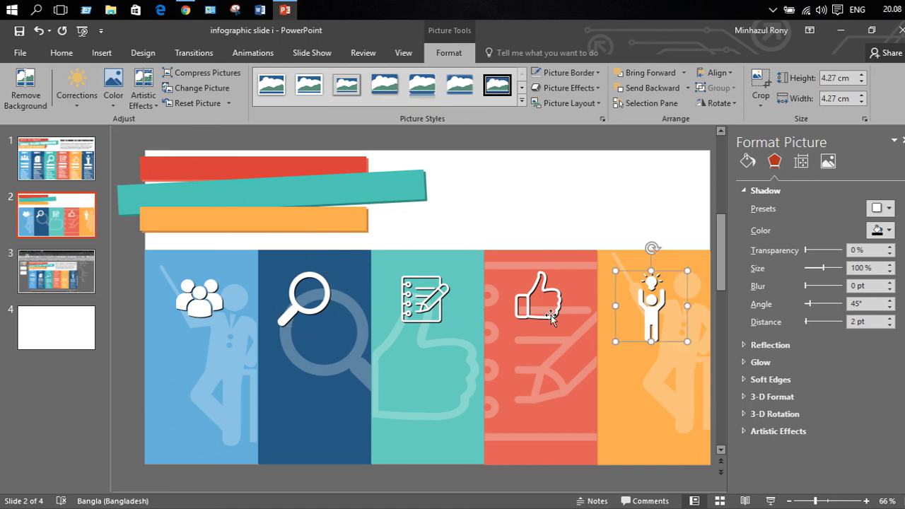
pyautogui.click(537, 296)
pyautogui.click(314, 395)
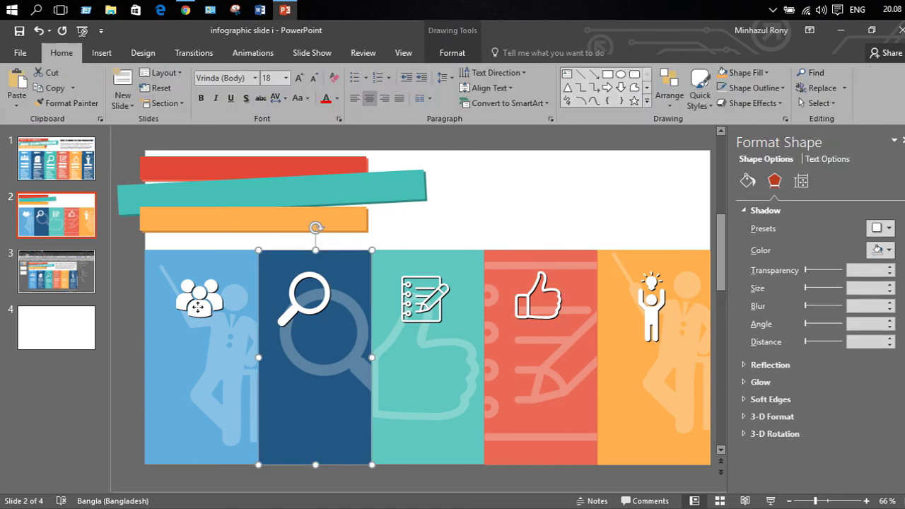
pyautogui.click(199, 297)
pyautogui.keyDown('shift'); pyautogui.click(215, 346); pyautogui.keyUp('shift')
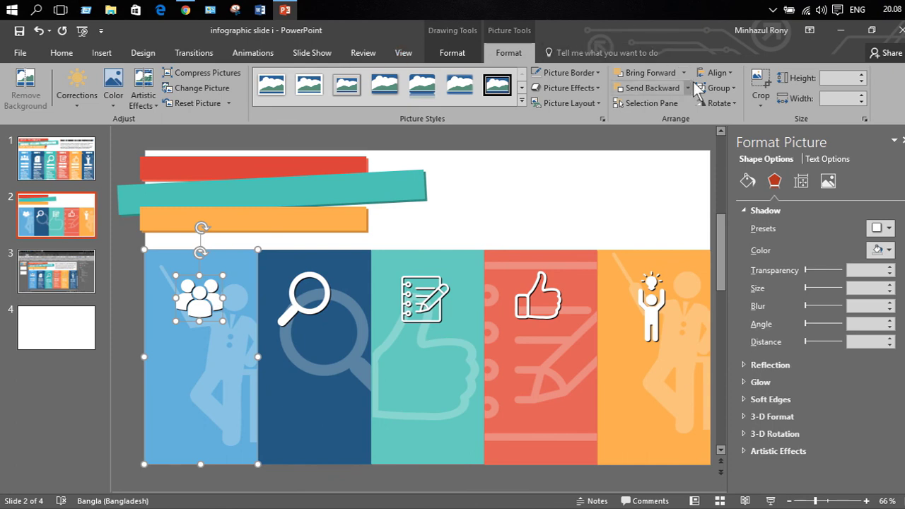
pyautogui.click(714, 73)
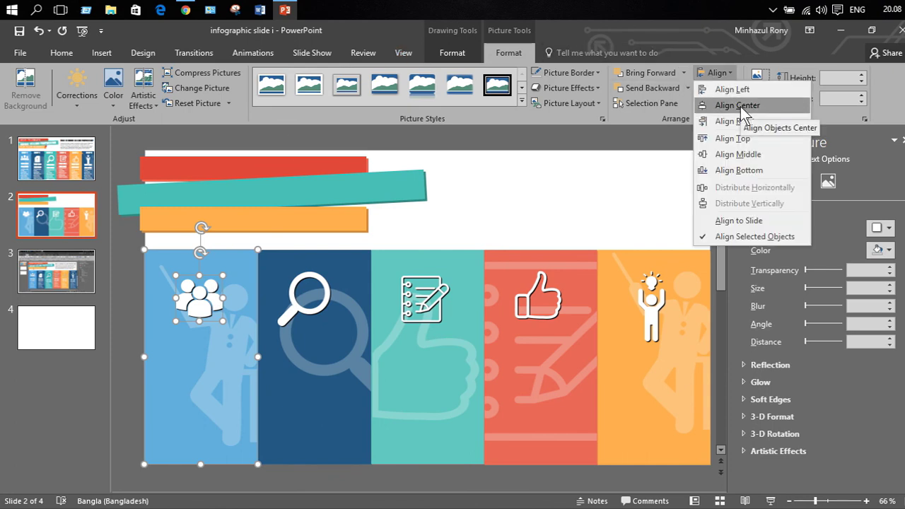
pyautogui.click(740, 106)
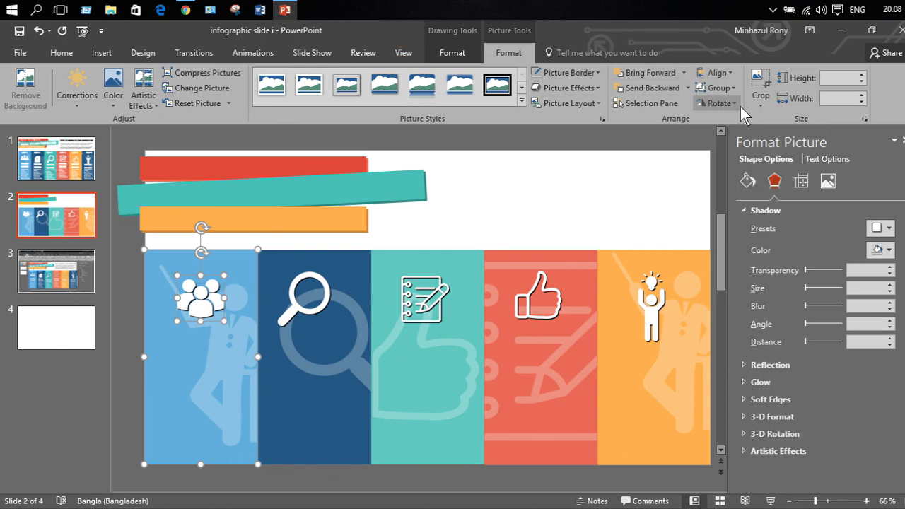
pyautogui.click(318, 277)
pyautogui.keyDown('shift'); pyautogui.click(337, 336); pyautogui.keyUp('shift')
pyautogui.click(714, 73)
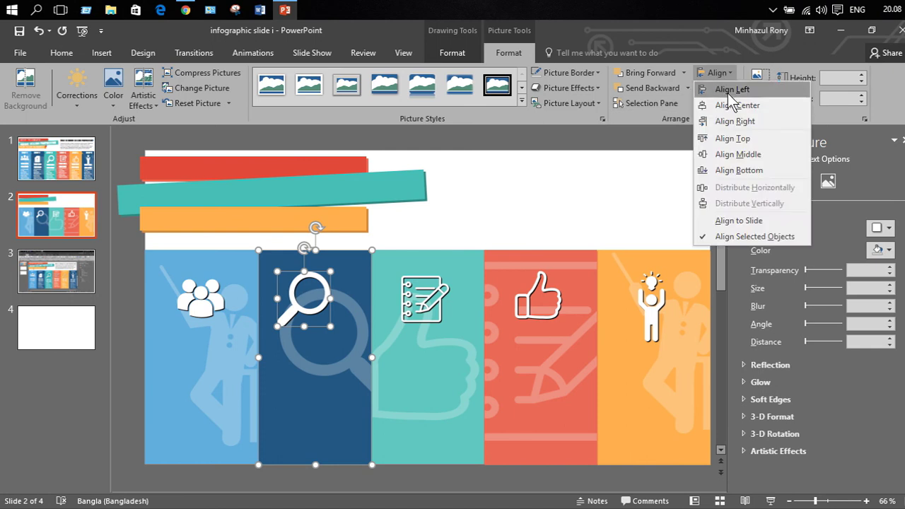
pyautogui.click(729, 102)
pyautogui.click(444, 276)
pyautogui.keyDown('shift'); pyautogui.click(452, 353); pyautogui.keyUp('shift')
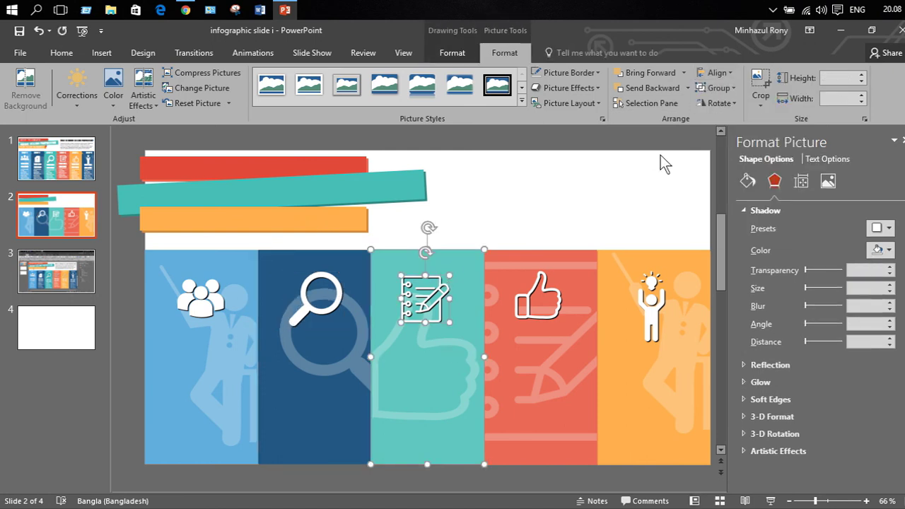
pyautogui.click(715, 73)
pyautogui.click(743, 107)
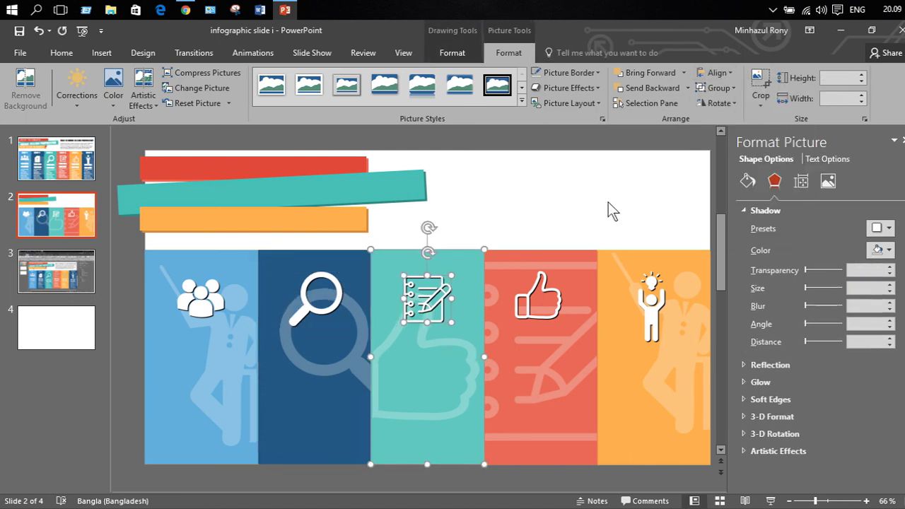
pyautogui.click(535, 297)
pyautogui.keyDown('shift'); pyautogui.click(549, 357); pyautogui.keyUp('shift')
pyautogui.click(711, 75)
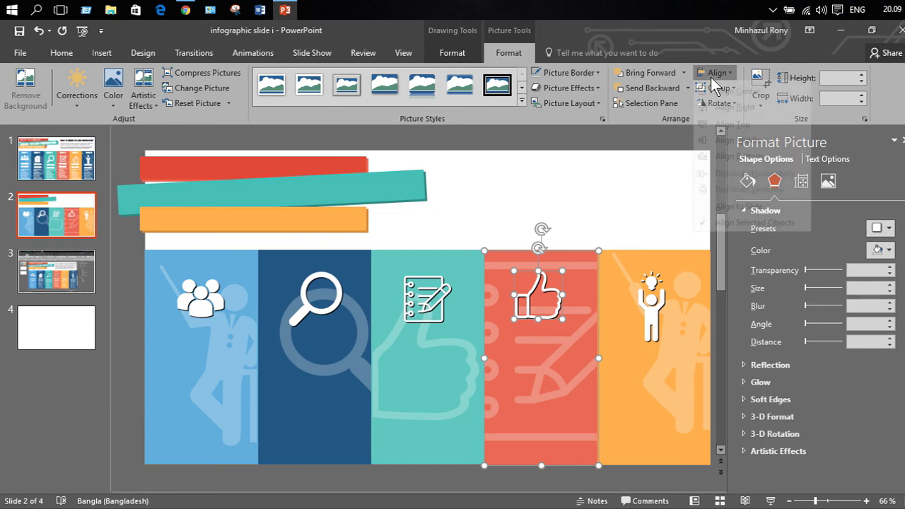
pyautogui.click(736, 103)
pyautogui.click(632, 300)
pyautogui.keyDown('shift'); pyautogui.click(703, 254); pyautogui.keyUp('shift')
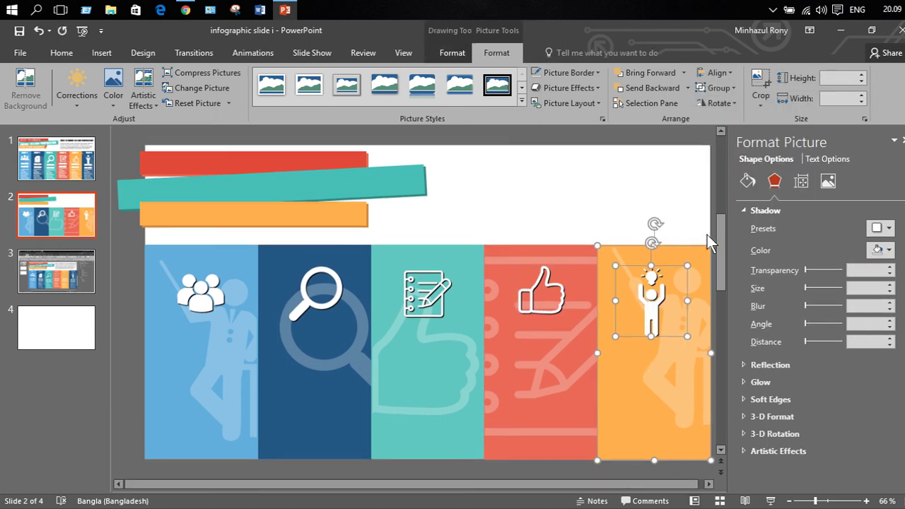
pyautogui.click(717, 73)
pyautogui.click(742, 106)
pyautogui.click(556, 197)
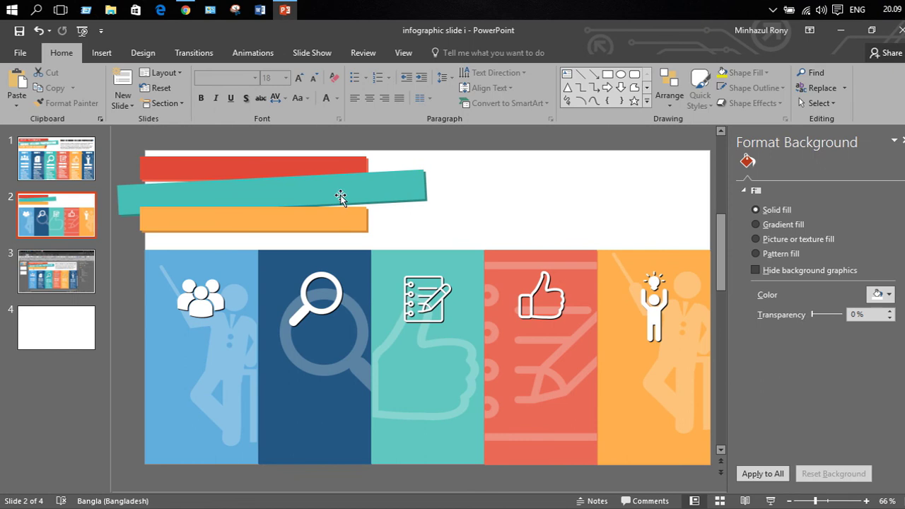
pyautogui.click(198, 297)
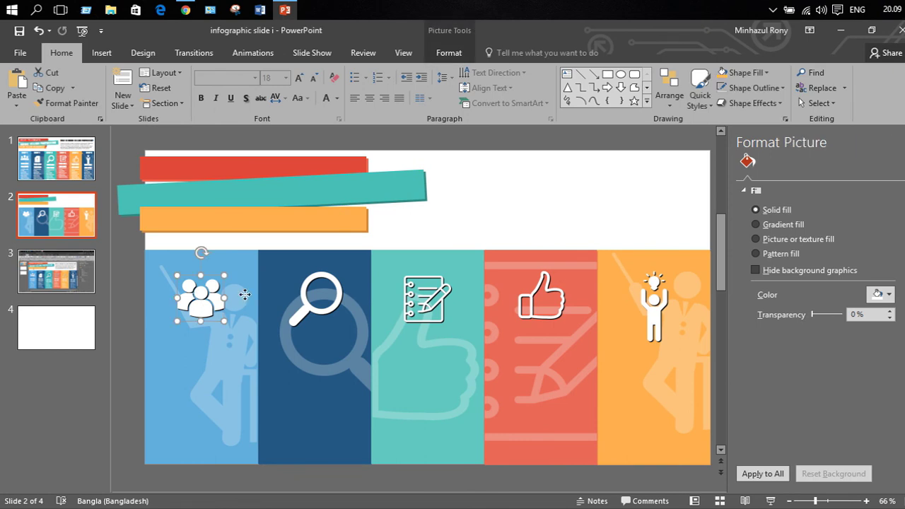
pyautogui.keyDown('shift'); pyautogui.click(317, 304); pyautogui.keyUp('shift')
pyautogui.keyDown('shift'); pyautogui.click(427, 306); pyautogui.keyUp('shift')
pyautogui.keyDown('shift'); pyautogui.click(540, 310); pyautogui.keyUp('shift')
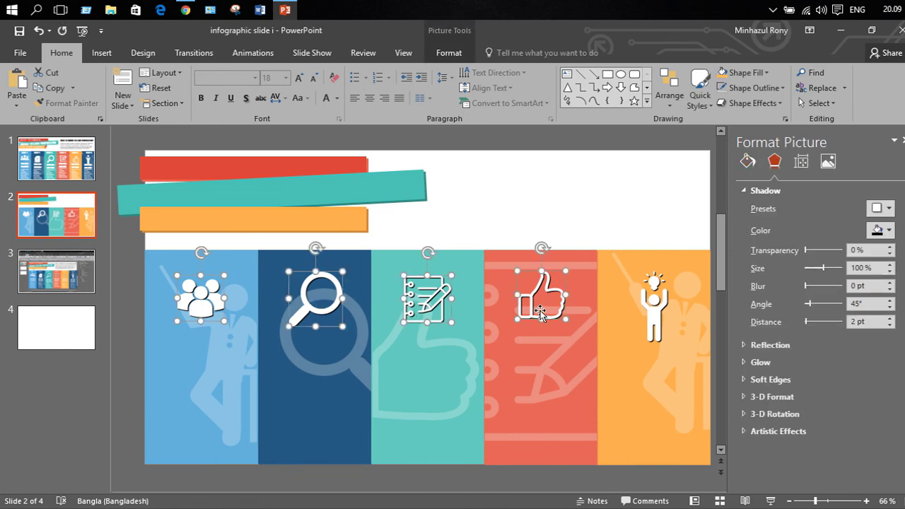
pyautogui.keyDown('shift'); pyautogui.click(650, 311); pyautogui.keyUp('shift')
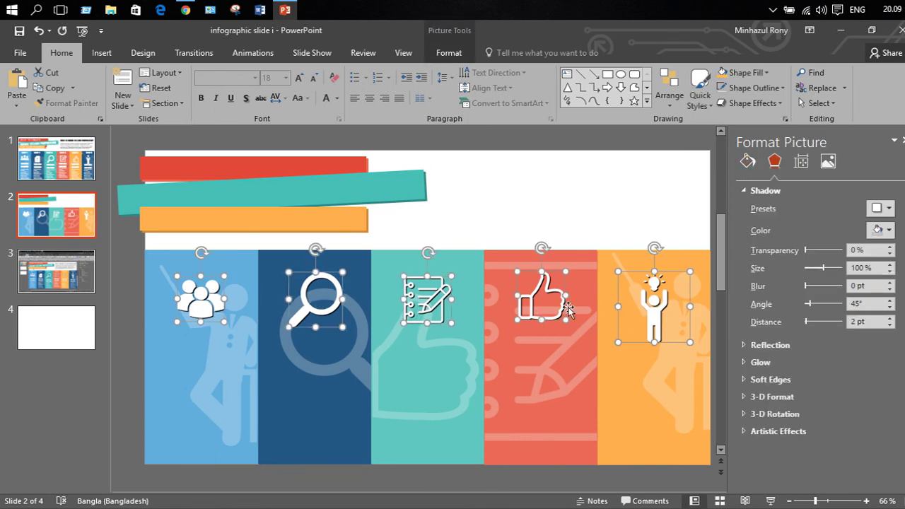
pyautogui.moveTo(311, 313); pyautogui.dragTo(307, 317)
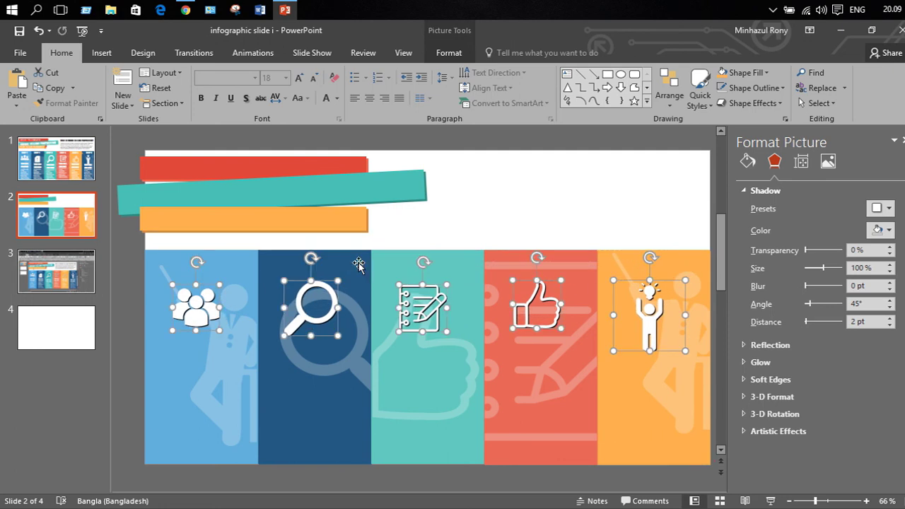
pyautogui.hotkey('ctrl', 'z')
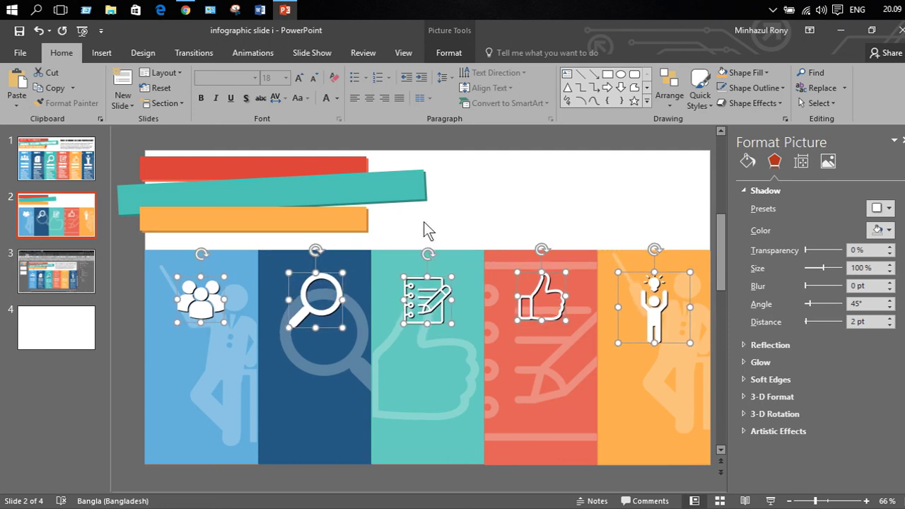
pyautogui.click(446, 215)
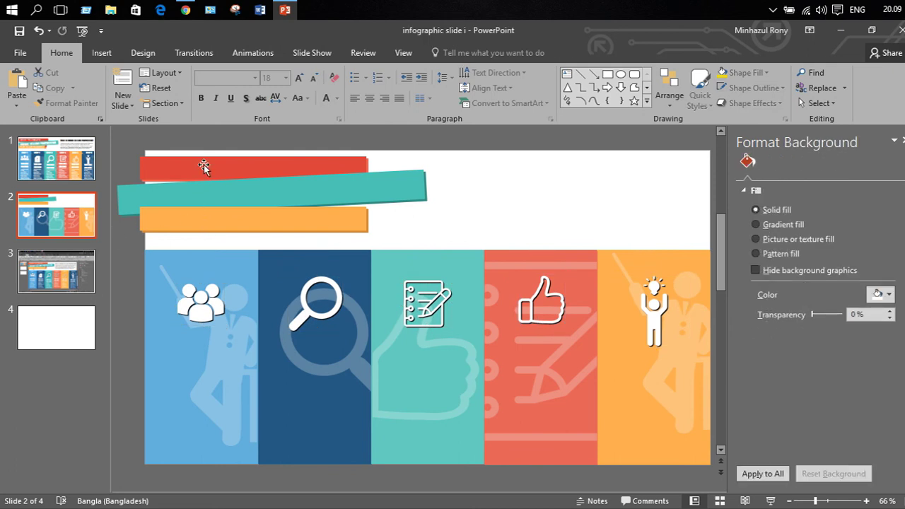
# - Copy the STEP 1–STEP 6 labels from slide 1 and paste them onto slide 2's column tops
pyautogui.click(76, 168)
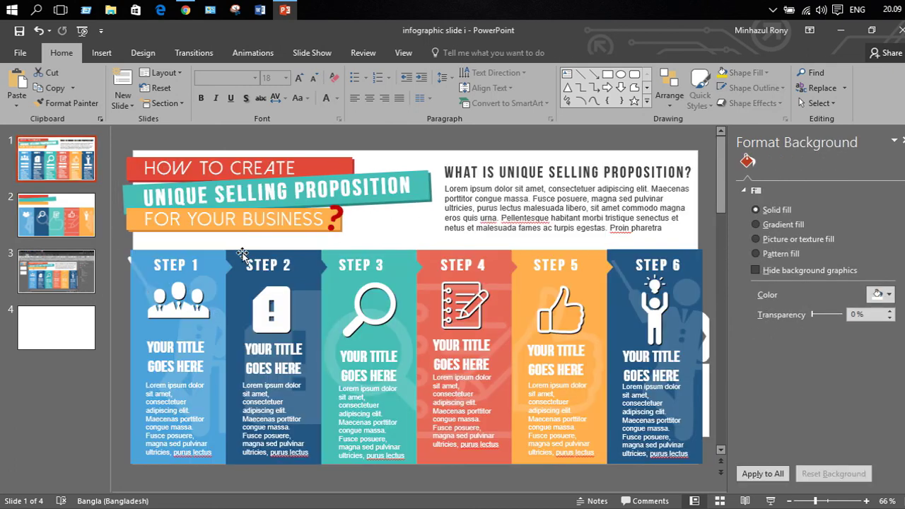
pyautogui.click(168, 256)
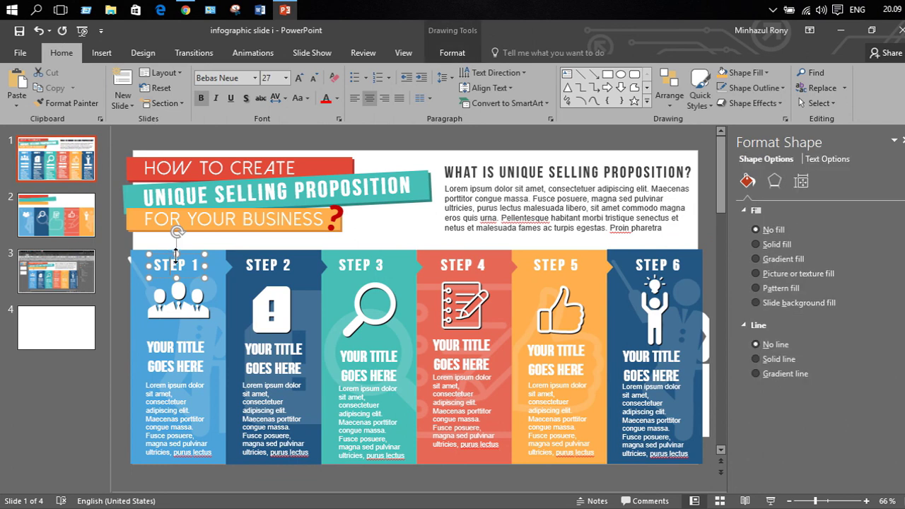
pyautogui.keyDown('shift'); pyautogui.click(255, 265); pyautogui.keyUp('shift')
pyautogui.keyDown('shift'); pyautogui.click(375, 263); pyautogui.keyUp('shift')
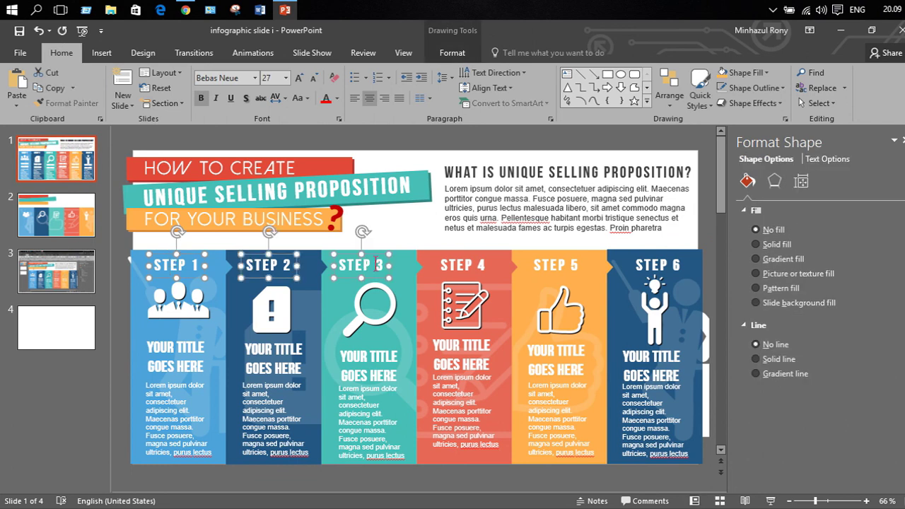
pyautogui.keyDown('shift'); pyautogui.click(450, 265); pyautogui.keyUp('shift')
pyautogui.keyDown('shift'); pyautogui.click(542, 265); pyautogui.keyUp('shift')
pyautogui.keyDown('shift'); pyautogui.click(659, 269); pyautogui.keyUp('shift')
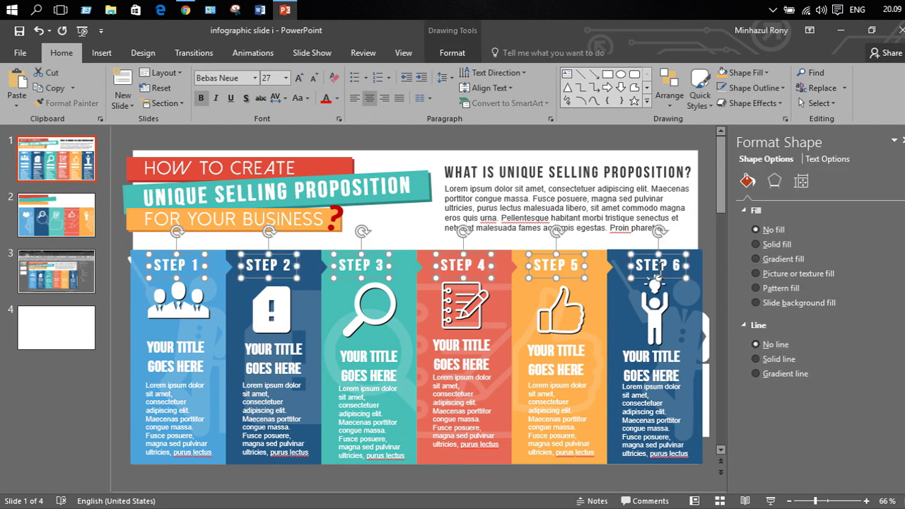
pyautogui.click(50, 224)
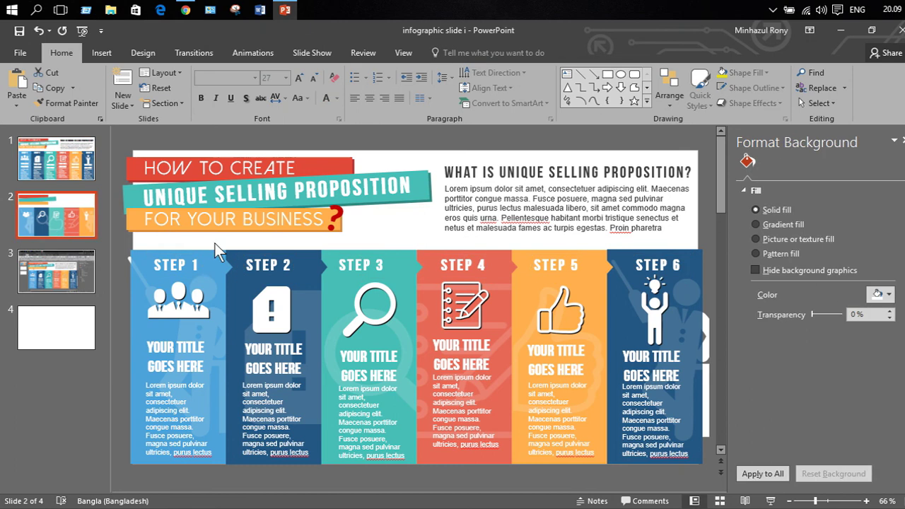
pyautogui.click(202, 264)
pyautogui.hotkey('ctrl', 'v')
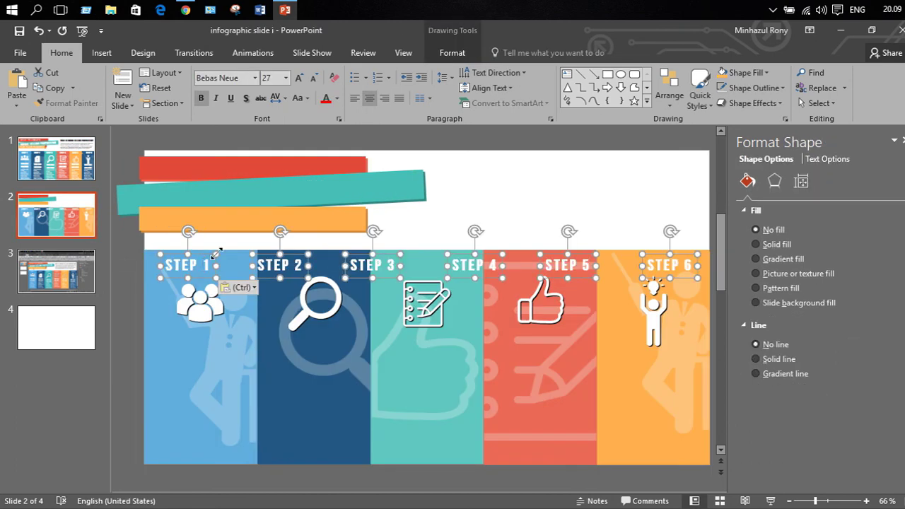
pyautogui.moveTo(198, 256); pyautogui.dragTo(206, 257)
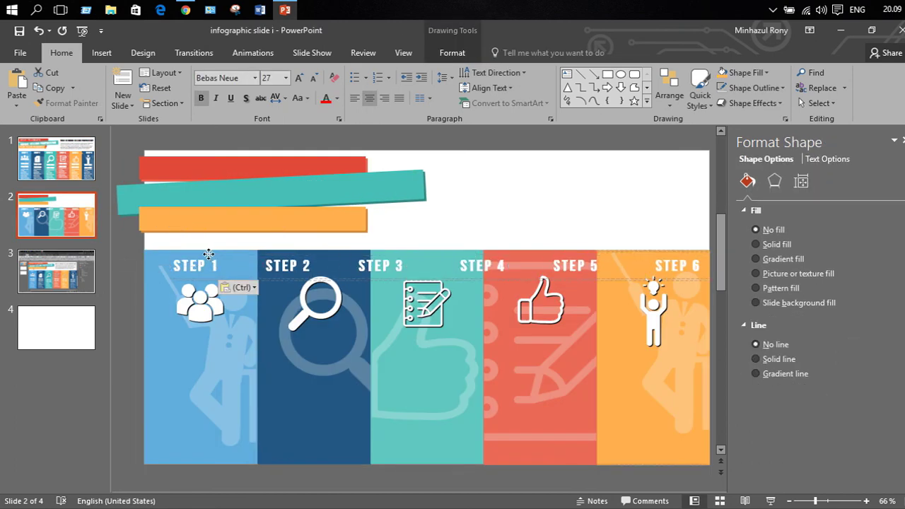
# - Remove the surplus STEP 6 label and centre STEP 1 and the people icon on the first column
pyautogui.click(461, 207)
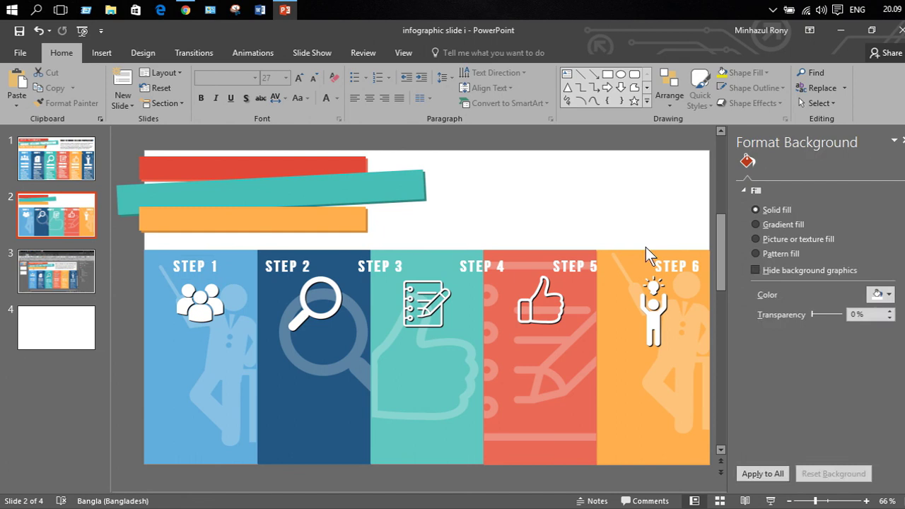
pyautogui.click(677, 260)
pyautogui.click(244, 331)
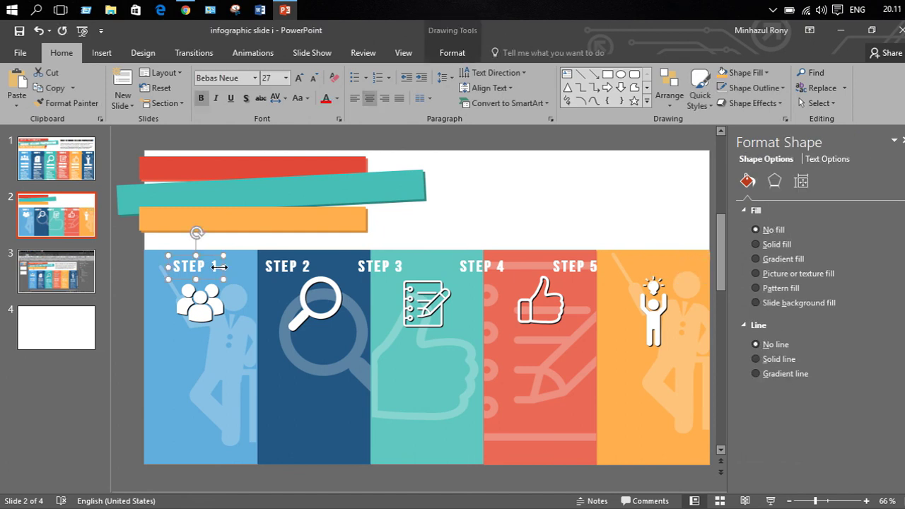
pyautogui.keyDown('shift'); pyautogui.click(201, 299); pyautogui.keyUp('shift')
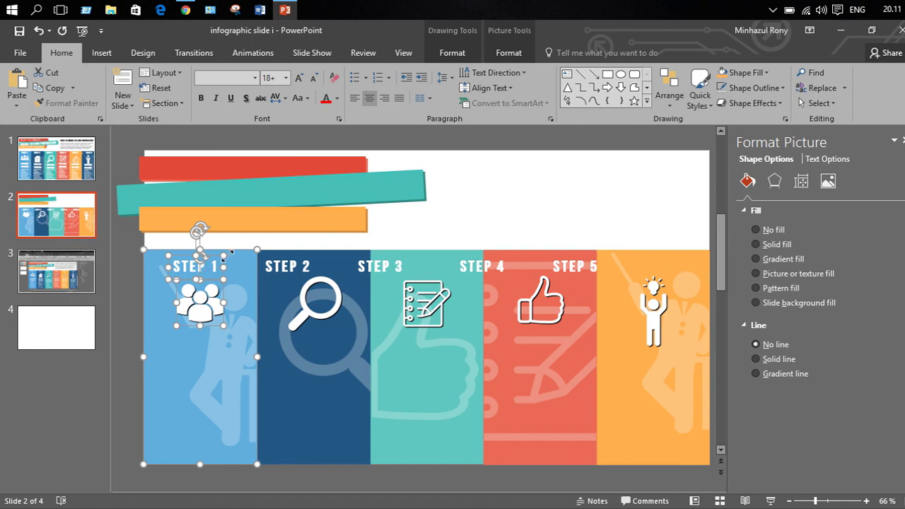
pyautogui.click(452, 53)
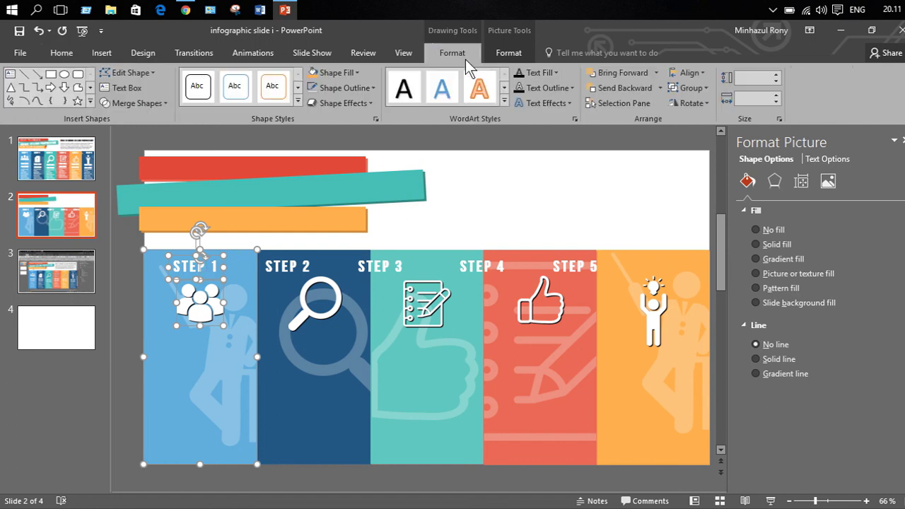
pyautogui.click(677, 74)
pyautogui.click(712, 104)
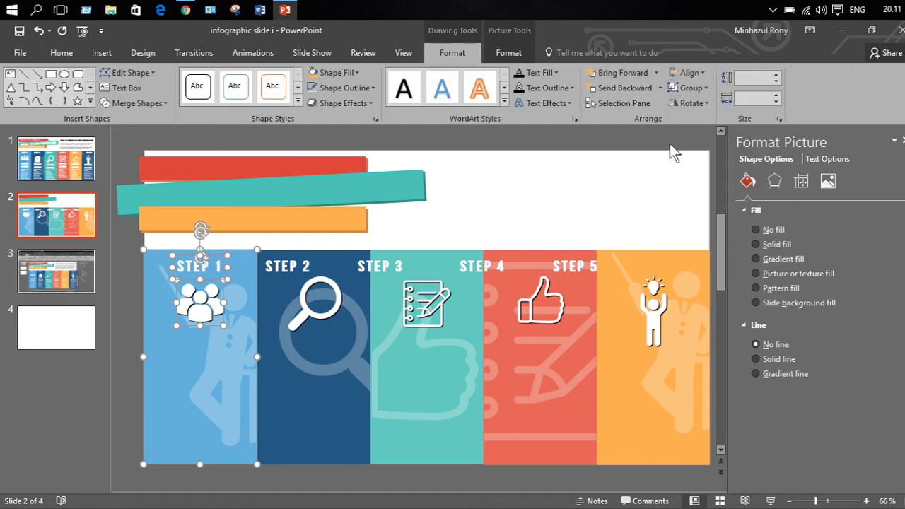
pyautogui.click(566, 188)
# - Centre the STEP 2 label and magnifier icon on the dark-blue column
pyautogui.click(286, 266)
pyautogui.keyDown('shift'); pyautogui.click(301, 302); pyautogui.keyUp('shift')
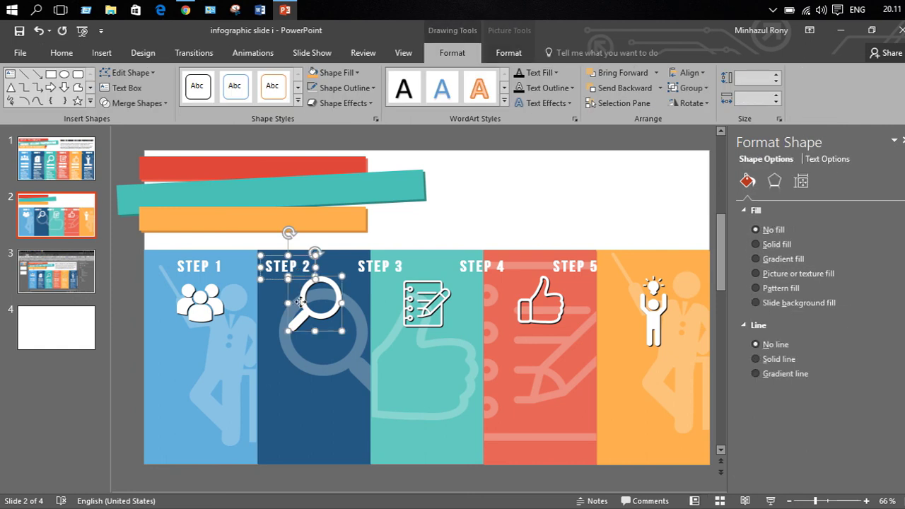
pyautogui.keyDown('shift'); pyautogui.click(297, 362); pyautogui.keyUp('shift')
pyautogui.click(683, 72)
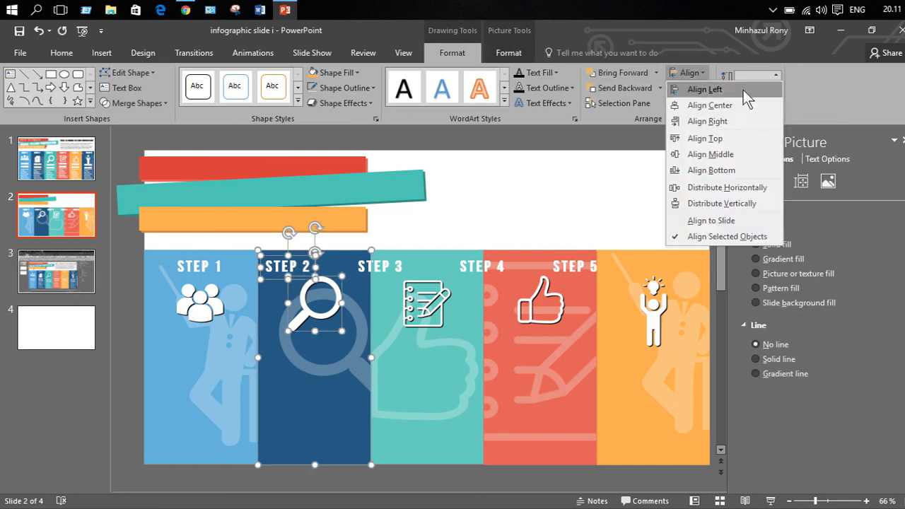
pyautogui.click(732, 108)
pyautogui.click(572, 219)
# - Centre STEP 3 with the checklist on the teal column and STEP 4 with the thumbs-up on the red column
pyautogui.click(380, 267)
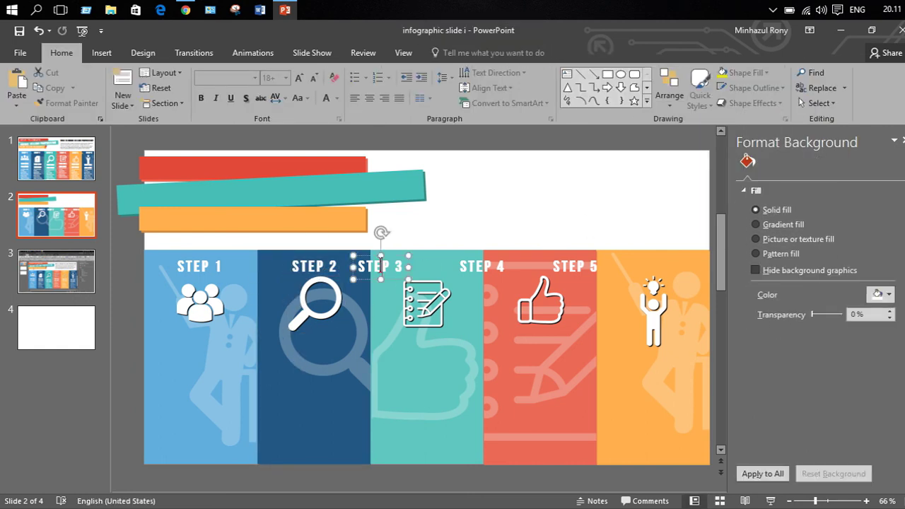
pyautogui.keyDown('shift'); pyautogui.click(427, 304); pyautogui.keyUp('shift')
pyautogui.keyDown('shift'); pyautogui.click(424, 396); pyautogui.keyUp('shift')
pyautogui.click(683, 73)
pyautogui.click(707, 89)
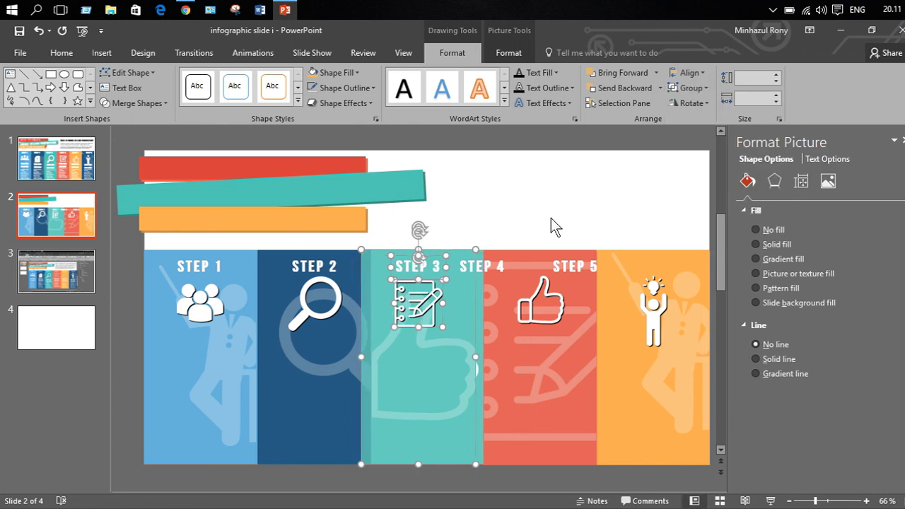
pyautogui.click(482, 267)
pyautogui.keyDown('shift'); pyautogui.click(540, 300); pyautogui.keyUp('shift')
pyautogui.keyDown('shift'); pyautogui.click(541, 410); pyautogui.keyUp('shift')
pyautogui.click(689, 73)
pyautogui.click(715, 110)
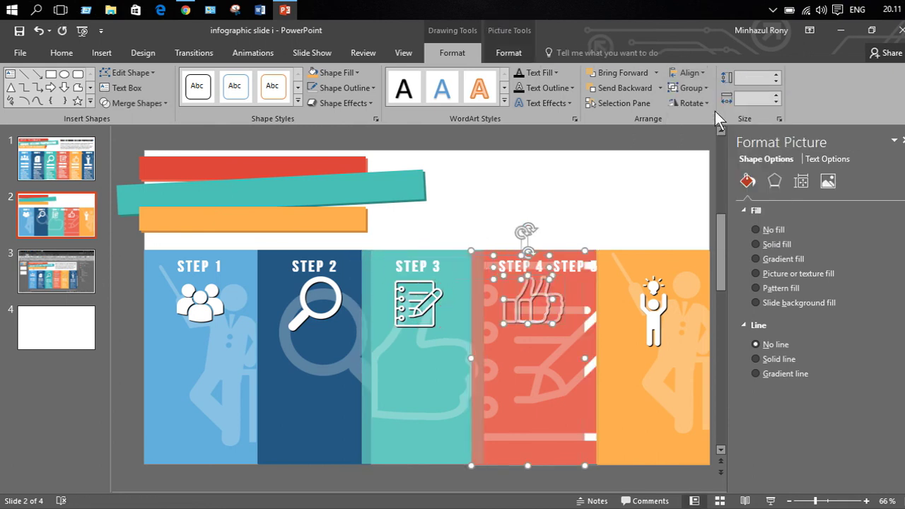
pyautogui.click(608, 221)
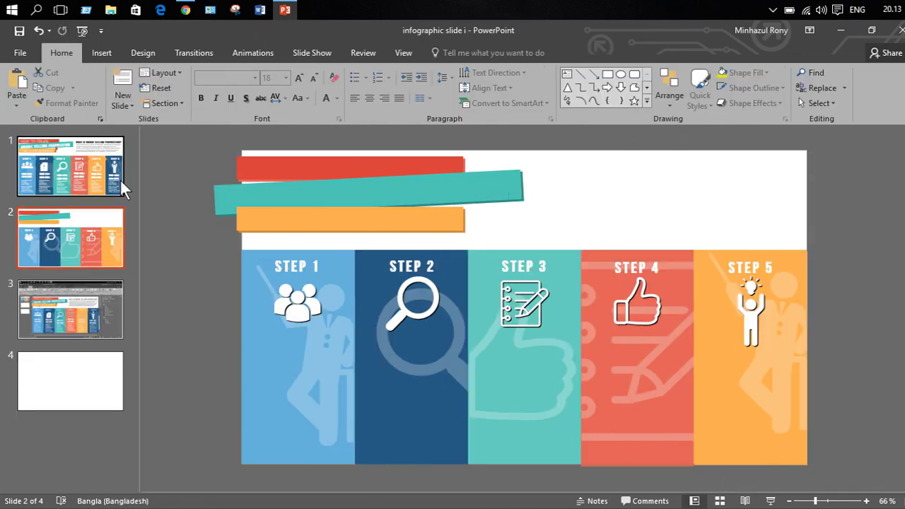
# - Copy the three title text boxes from slide 1 and paste them onto slide 2's bars
pyautogui.click(120, 179)
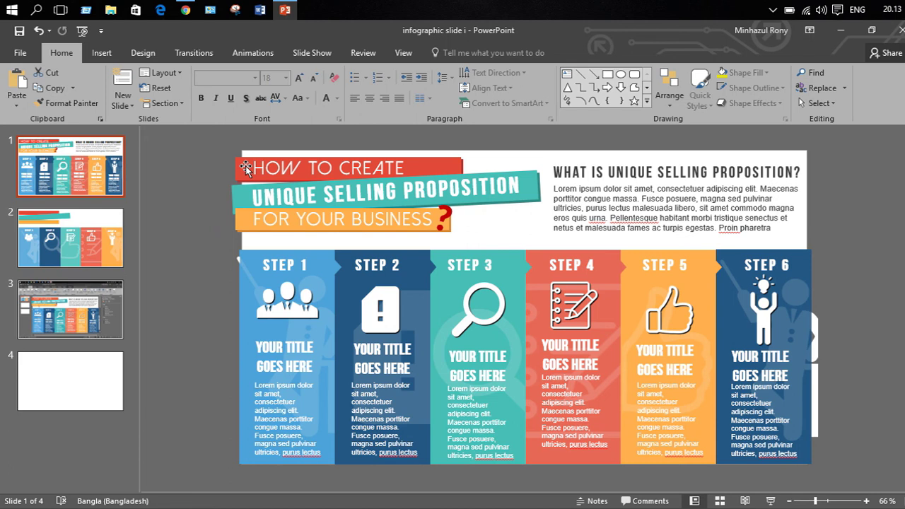
pyautogui.click(82, 239)
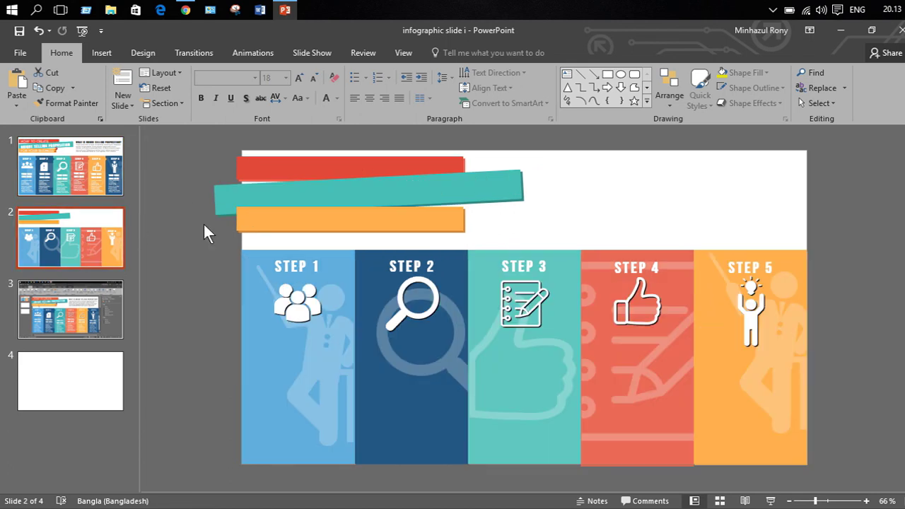
pyautogui.click(89, 174)
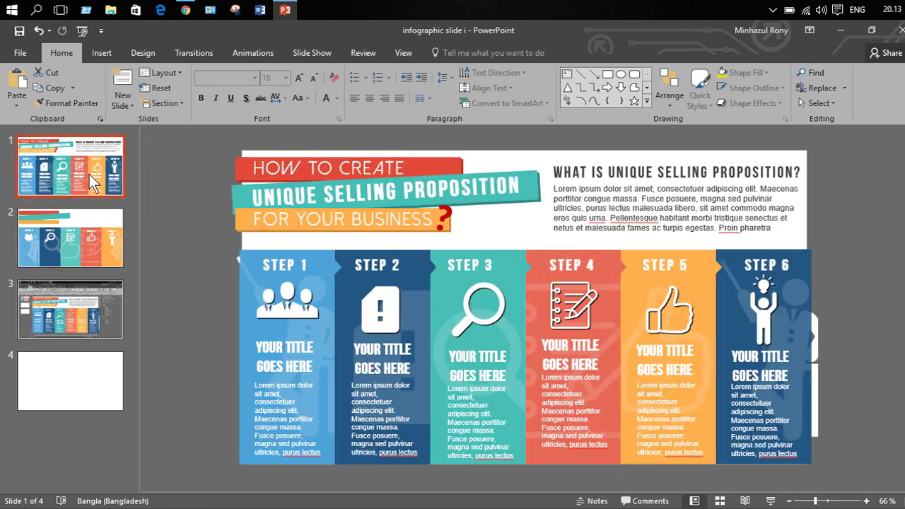
pyautogui.click(302, 165)
pyautogui.click(244, 158)
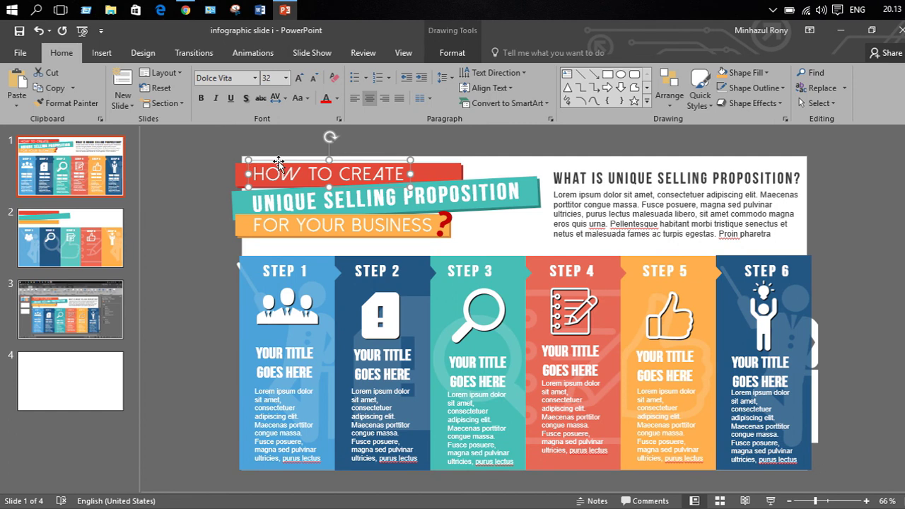
pyautogui.keyDown('shift'); pyautogui.click(273, 198); pyautogui.keyUp('shift')
pyautogui.keyDown('shift'); pyautogui.click(307, 226); pyautogui.keyUp('shift')
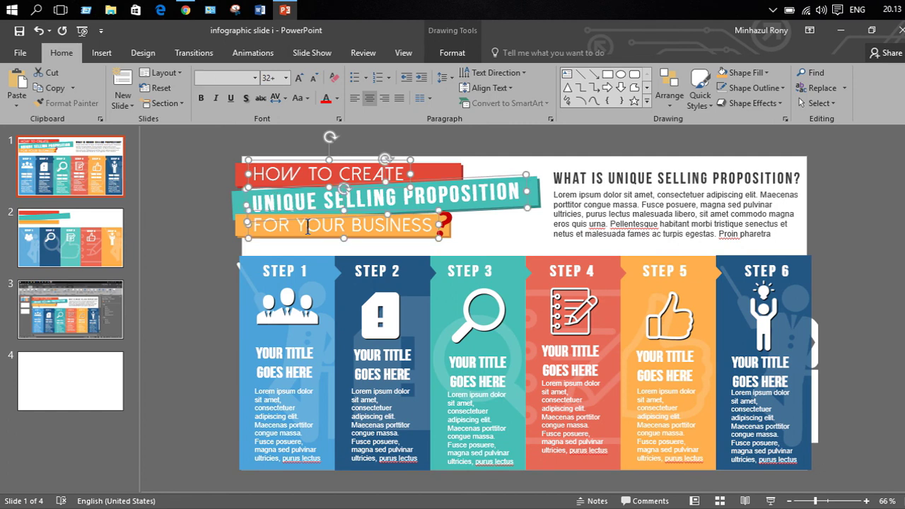
pyautogui.click(117, 234)
pyautogui.click(314, 204)
pyautogui.hotkey('ctrl', 'v')
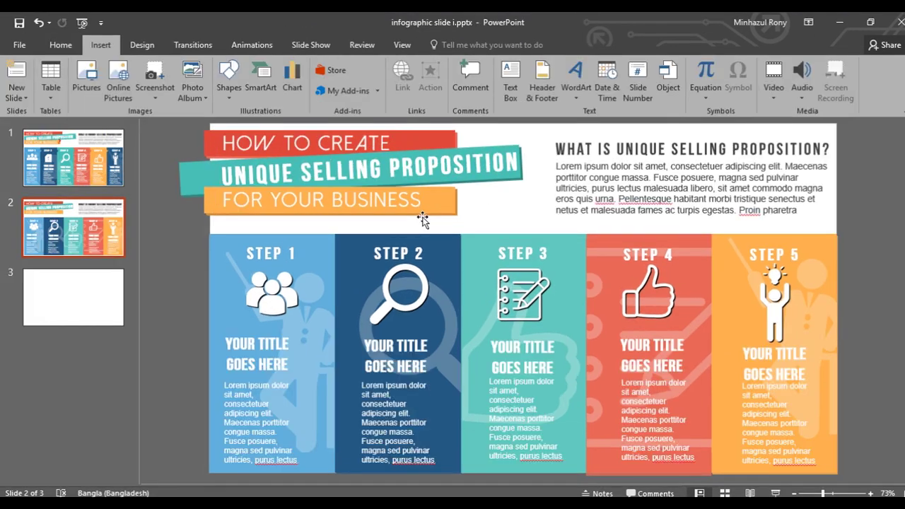
# - Add a small text box beside BUSINESS containing a question mark
pyautogui.click(437, 193)
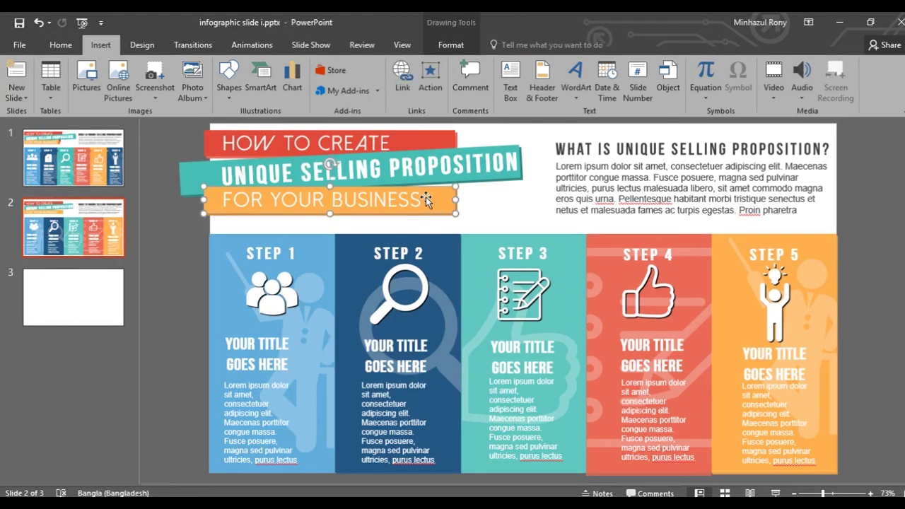
pyautogui.click(514, 99)
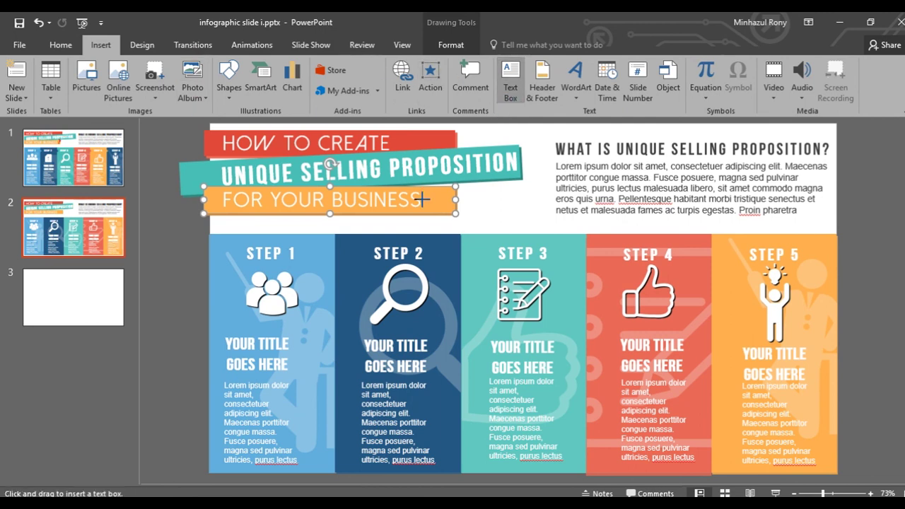
pyautogui.moveTo(422, 199); pyautogui.dragTo(456, 214)
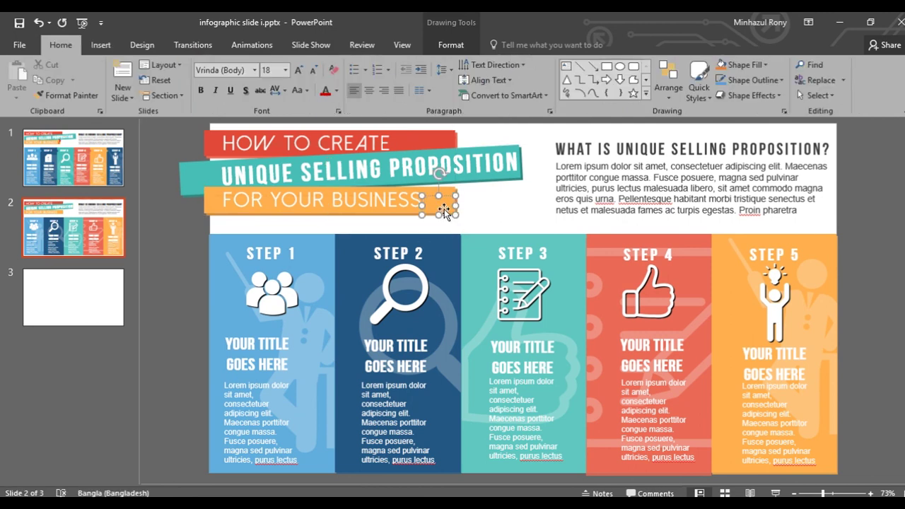
pyautogui.write('?')
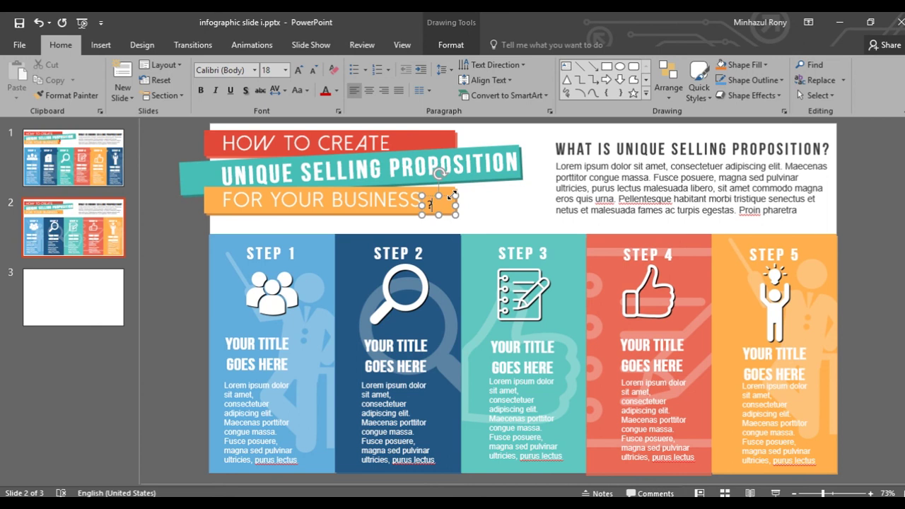
# - Format the question mark in Lato Black, size 66, red
pyautogui.click(450, 200)
pyautogui.click(221, 70)
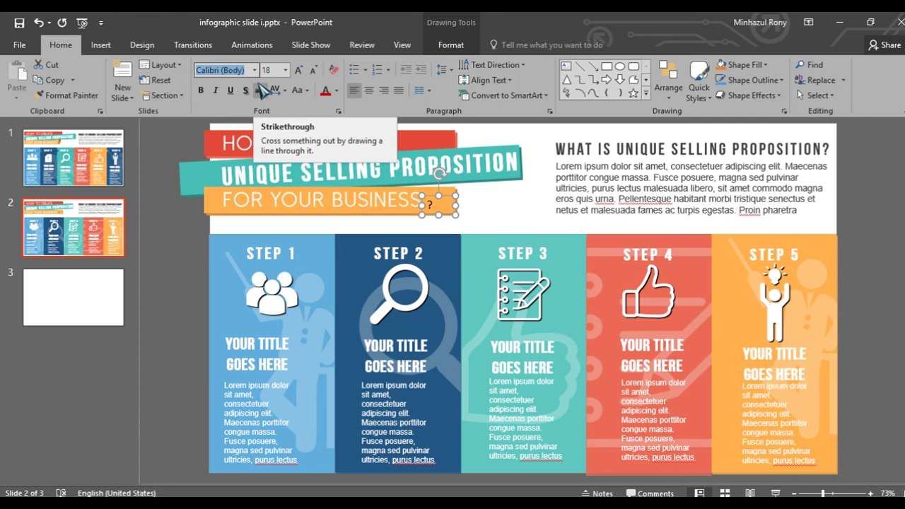
pyautogui.write('Lato Black')
pyautogui.press('Tab')
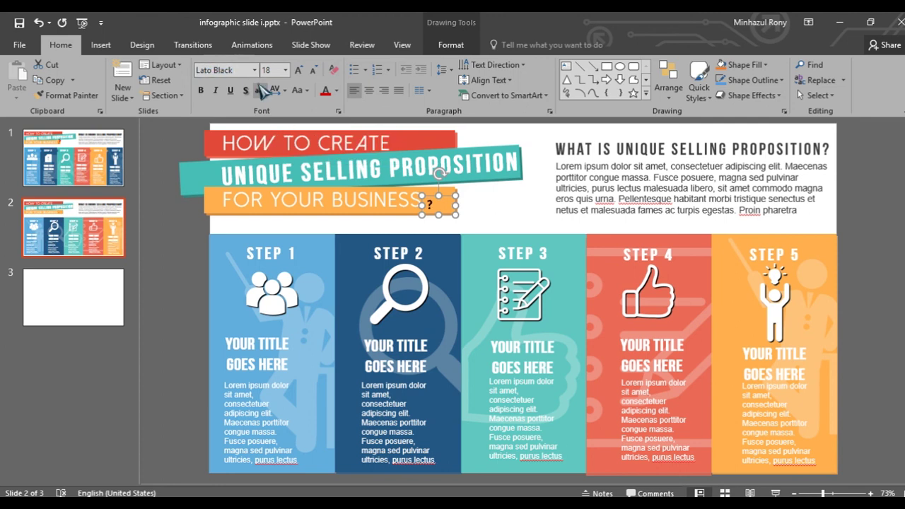
pyautogui.write('66')
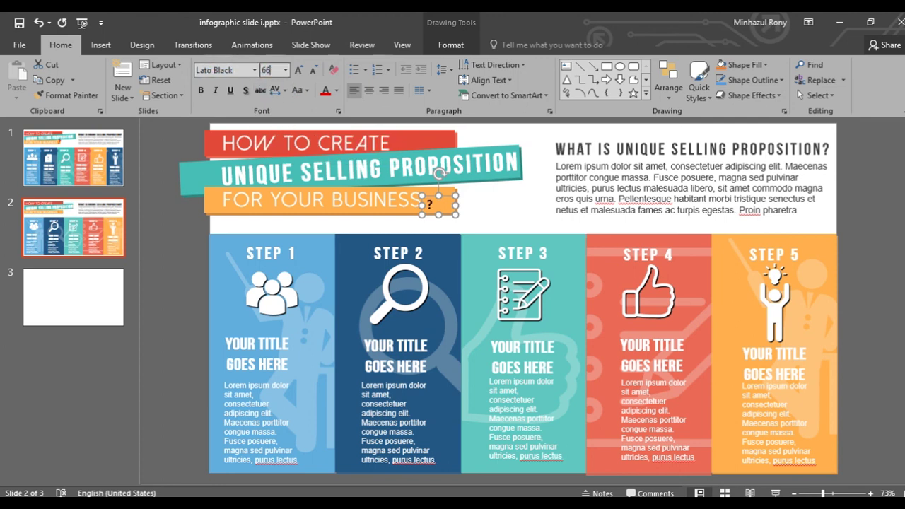
pyautogui.press('Return')
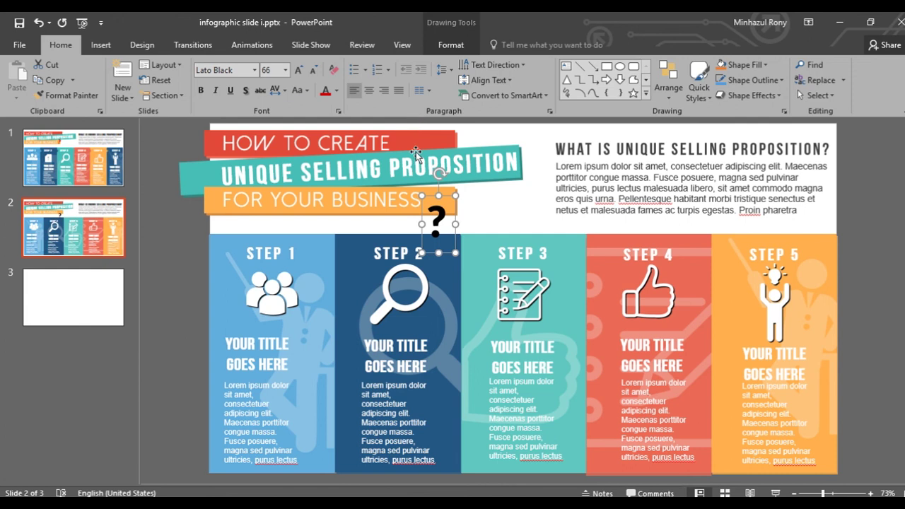
pyautogui.click(337, 90)
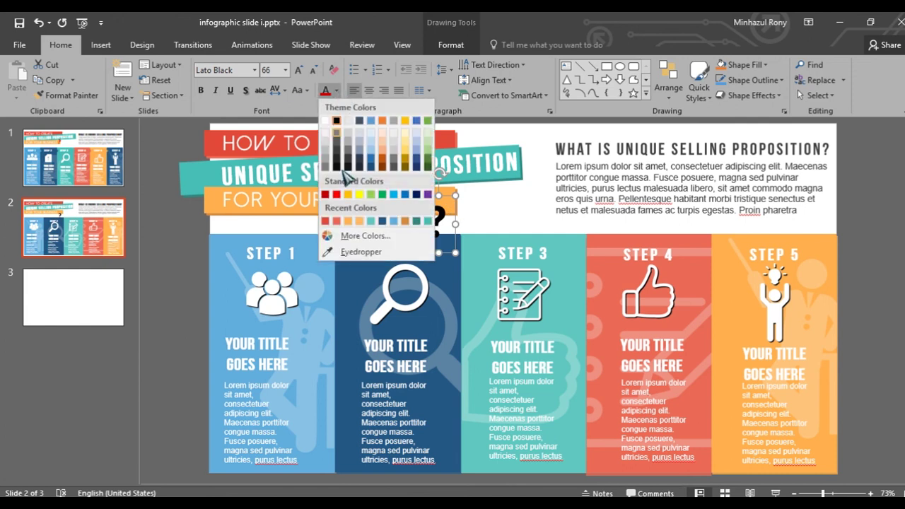
pyautogui.click(330, 201)
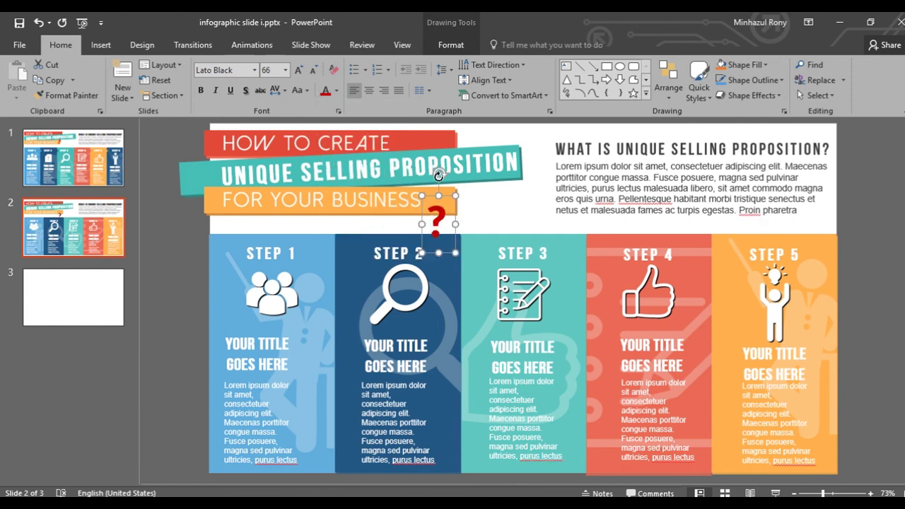
# - Tilt the question mark slightly and place it right after BUSINESS
pyautogui.moveTo(442, 174); pyautogui.dragTo(453, 177)
pyautogui.moveTo(458, 220); pyautogui.dragTo(471, 195)
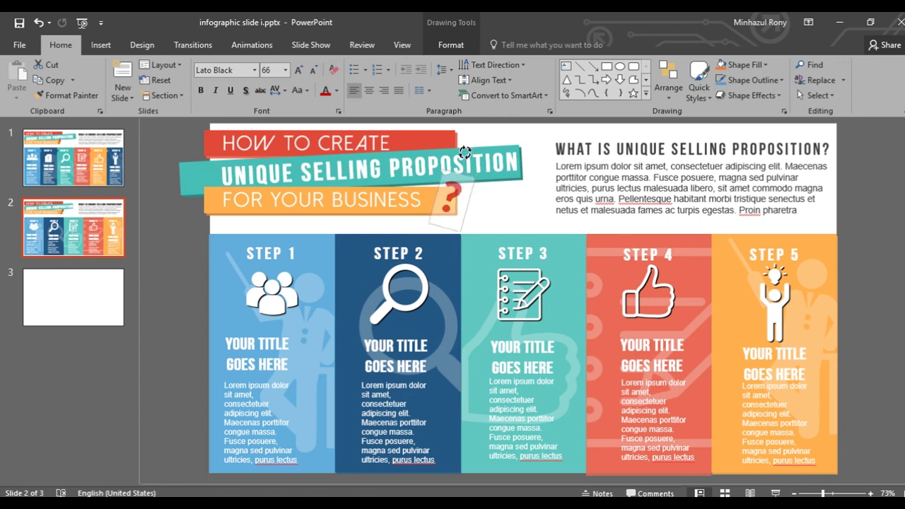
pyautogui.click(495, 204)
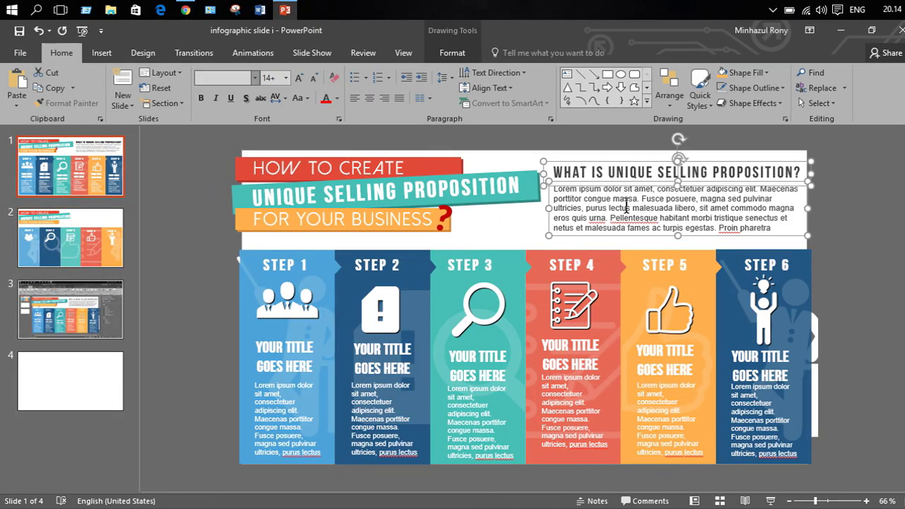
# - Paste the heading paragraph onto slide 2
pyautogui.press('pagedown')
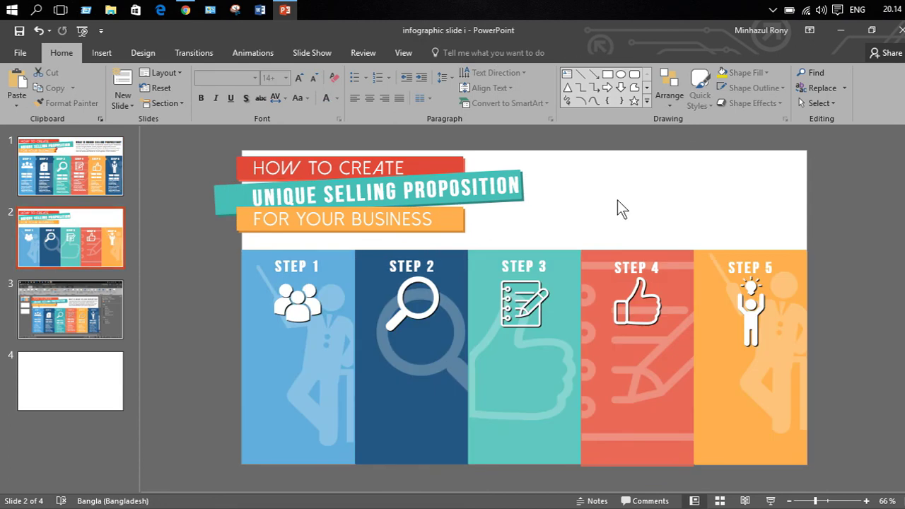
pyautogui.hotkey('ctrl', 'v')
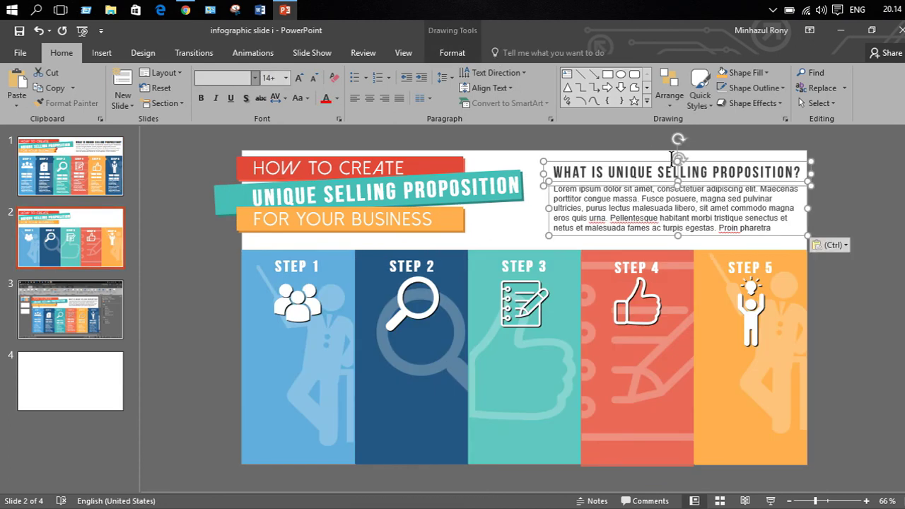
pyautogui.click(642, 148)
# - On slide 1, select the title and body text boxes of the STEP columns
pyautogui.press('pageup')
pyautogui.click(316, 353)
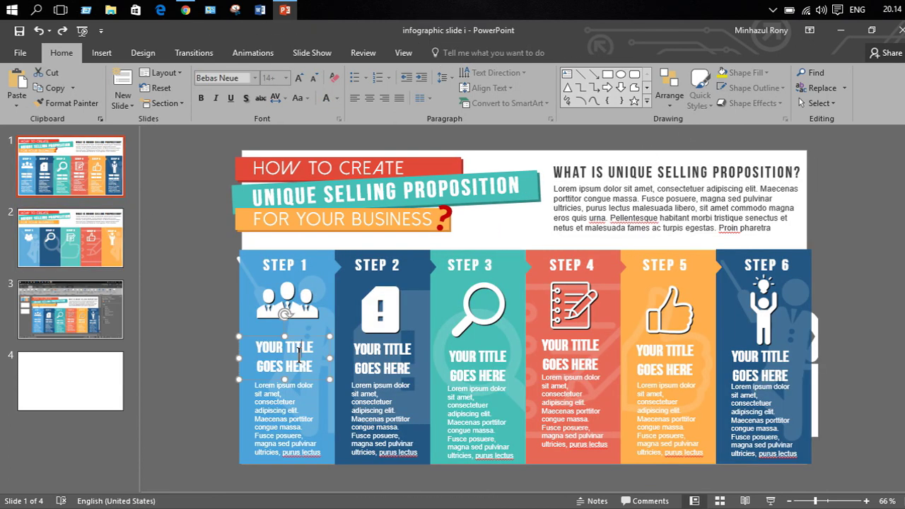
pyautogui.keyDown('shift'); pyautogui.click(380, 360); pyautogui.keyUp('shift')
pyautogui.keyDown('shift'); pyautogui.click(379, 390); pyautogui.keyUp('shift')
pyautogui.keyDown('shift'); pyautogui.click(463, 374); pyautogui.keyUp('shift')
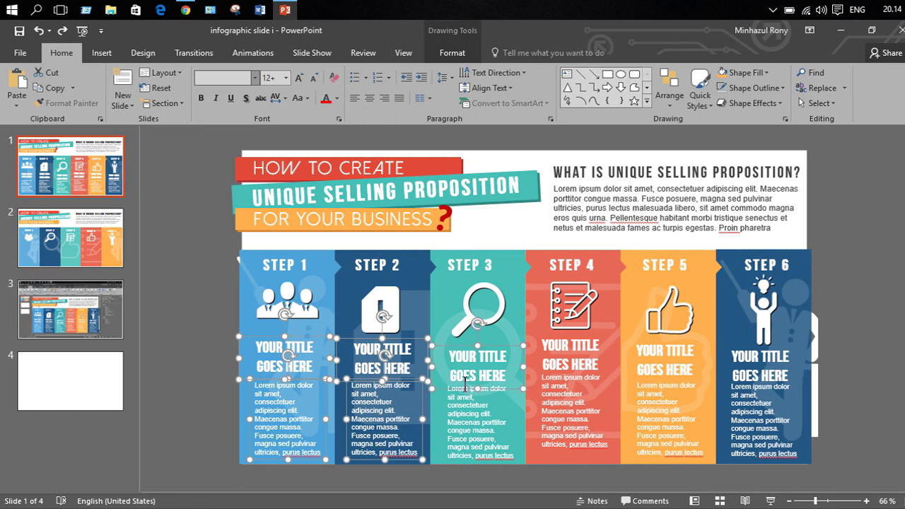
pyautogui.keyDown('shift'); pyautogui.click(481, 400); pyautogui.keyUp('shift')
pyautogui.keyDown('shift'); pyautogui.click(562, 371); pyautogui.keyUp('shift')
pyautogui.keyDown('shift'); pyautogui.click(561, 410); pyautogui.keyUp('shift')
pyautogui.keyDown('shift'); pyautogui.click(650, 368); pyautogui.keyUp('shift')
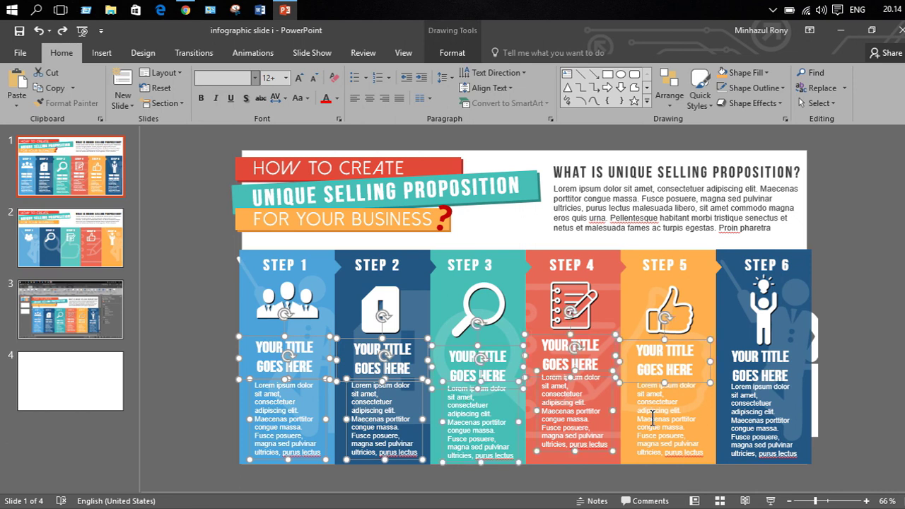
pyautogui.keyDown('shift'); pyautogui.click(665, 413); pyautogui.keyUp('shift')
pyautogui.keyDown('shift'); pyautogui.click(721, 380); pyautogui.keyUp('shift')
pyautogui.keyDown('shift'); pyautogui.click(749, 367); pyautogui.keyUp('shift')
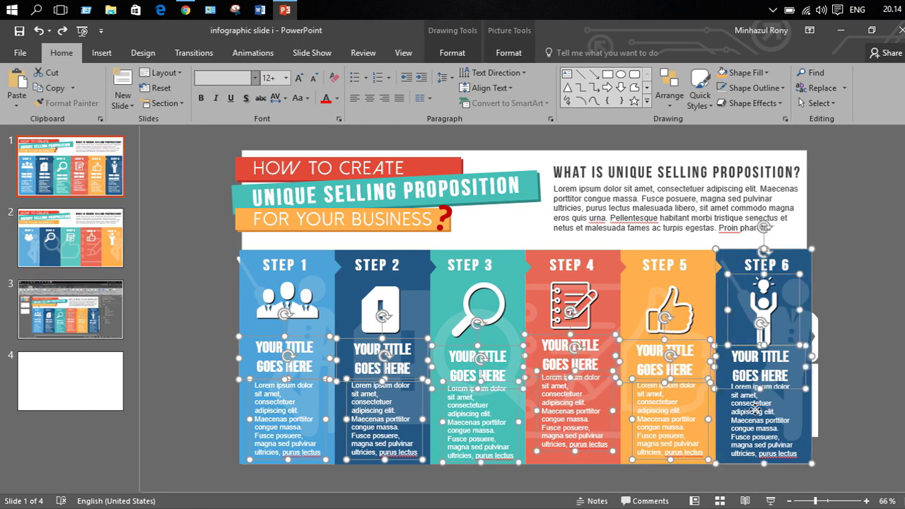
pyautogui.keyDown('shift'); pyautogui.click(755, 410); pyautogui.keyUp('shift')
pyautogui.keyDown('shift'); pyautogui.click(726, 311); pyautogui.keyUp('shift')
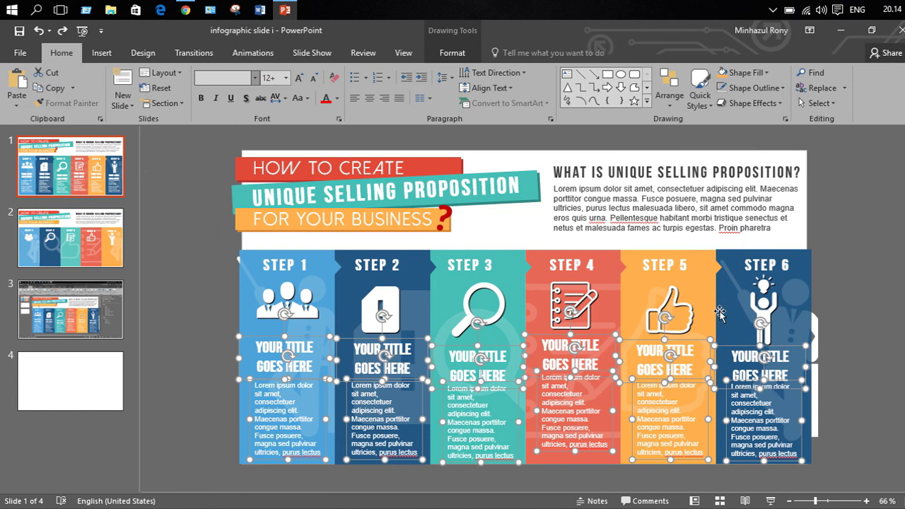
# - Paste the step titles and texts onto slide 2, undoing the surplus pasted blocks
pyautogui.click(63, 255)
pyautogui.click(268, 339)
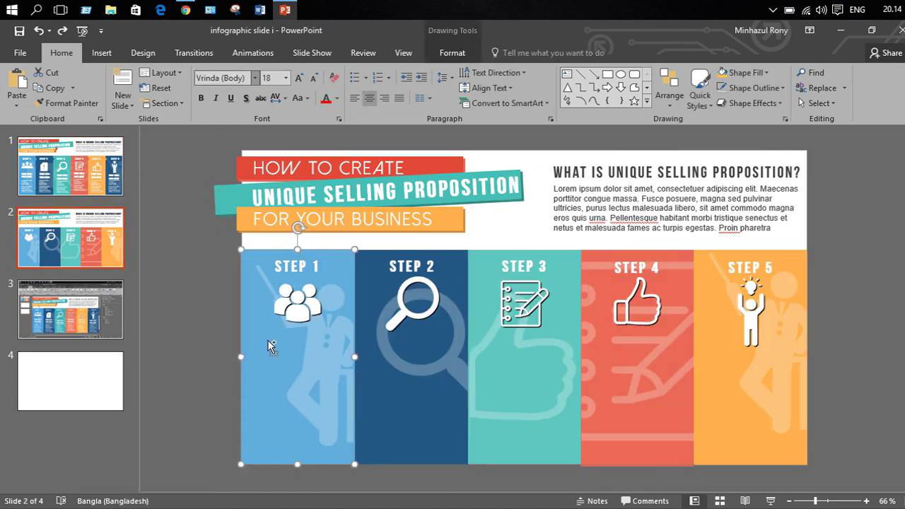
pyautogui.hotkey('ctrl', 'v')
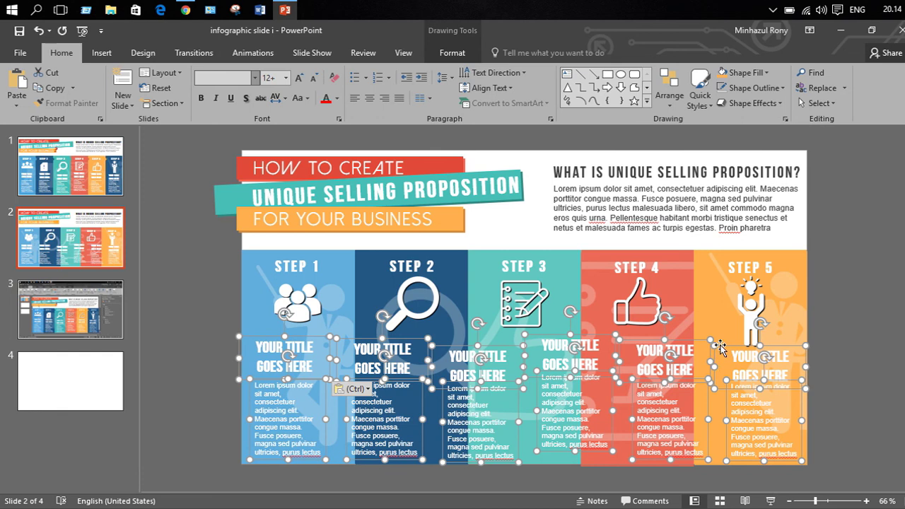
pyautogui.hotkey('ctrl', 'z')
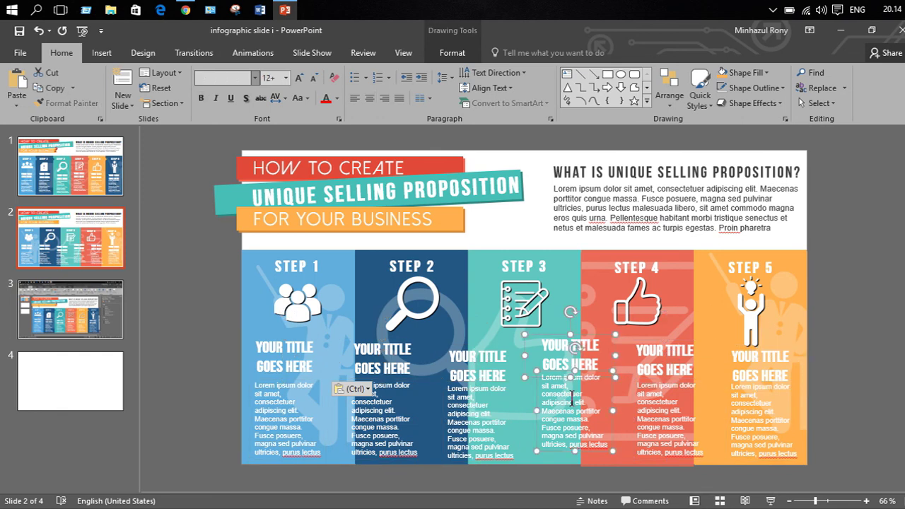
pyautogui.hotkey('ctrl', 'z')
# - Align the Step 3 and Step 4 text blocks within their columns and start the slide show
pyautogui.moveTo(347, 366)
pyautogui.mouseDown()
pyautogui.moveTo(426, 325)
pyautogui.moveTo(488, 333)
pyautogui.mouseUp()
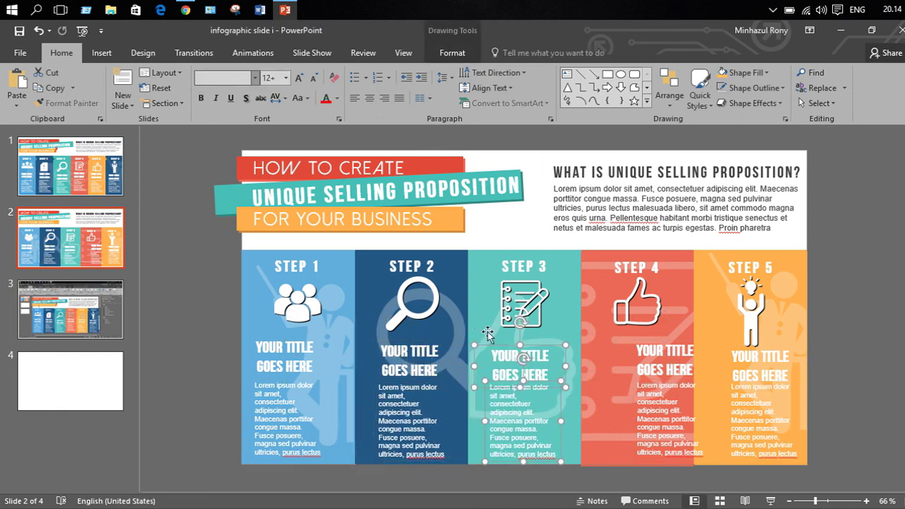
pyautogui.click(689, 368)
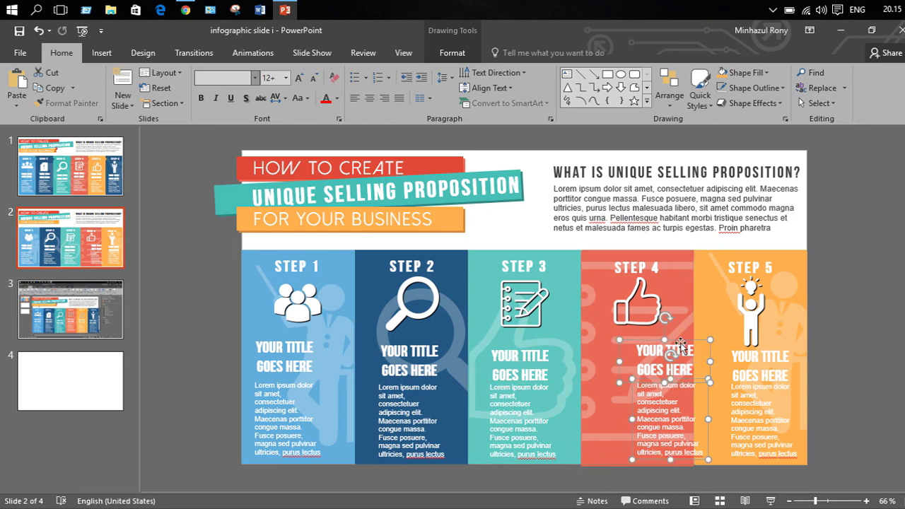
pyautogui.moveTo(682, 342); pyautogui.dragTo(657, 337)
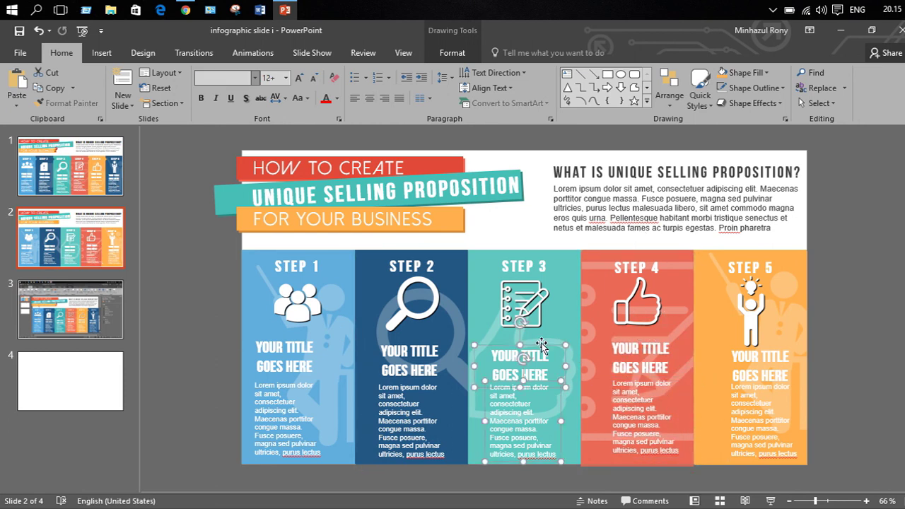
pyautogui.moveTo(541, 342); pyautogui.dragTo(544, 337)
pyautogui.moveTo(409, 354); pyautogui.dragTo(410, 351)
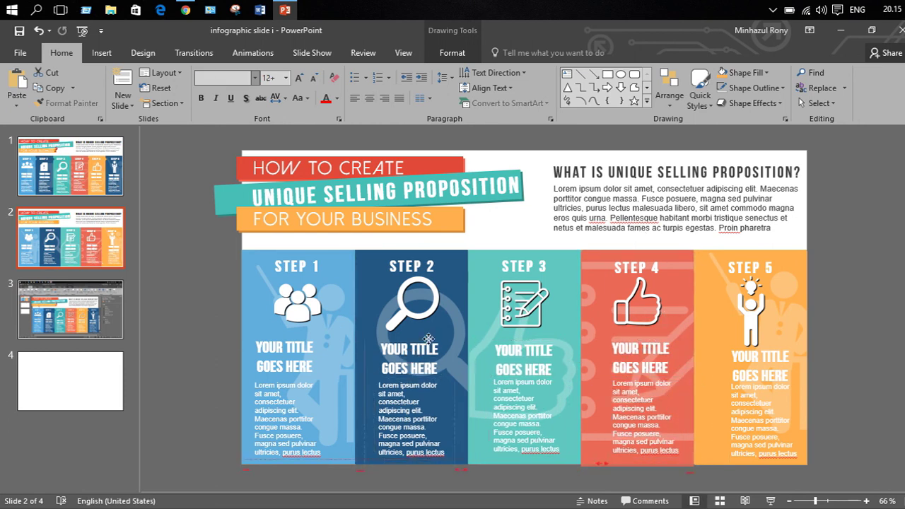
pyautogui.click(827, 343)
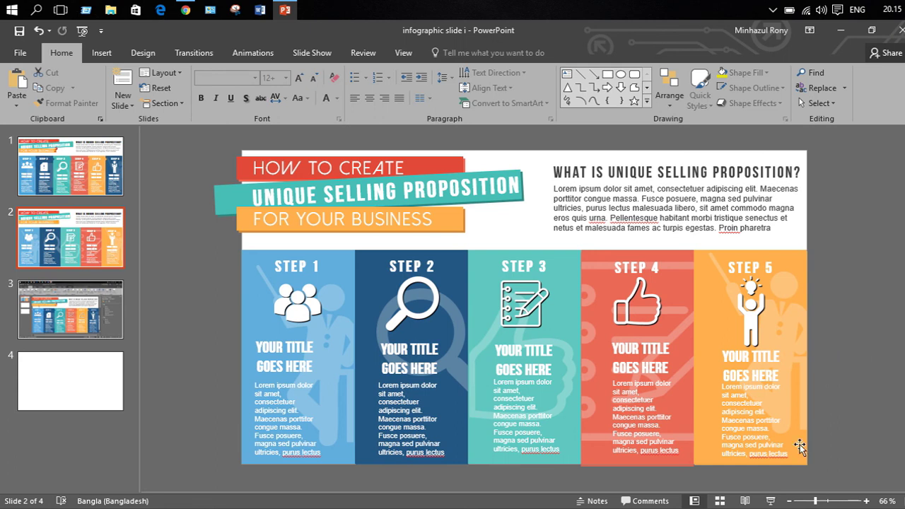
pyautogui.click(767, 503)
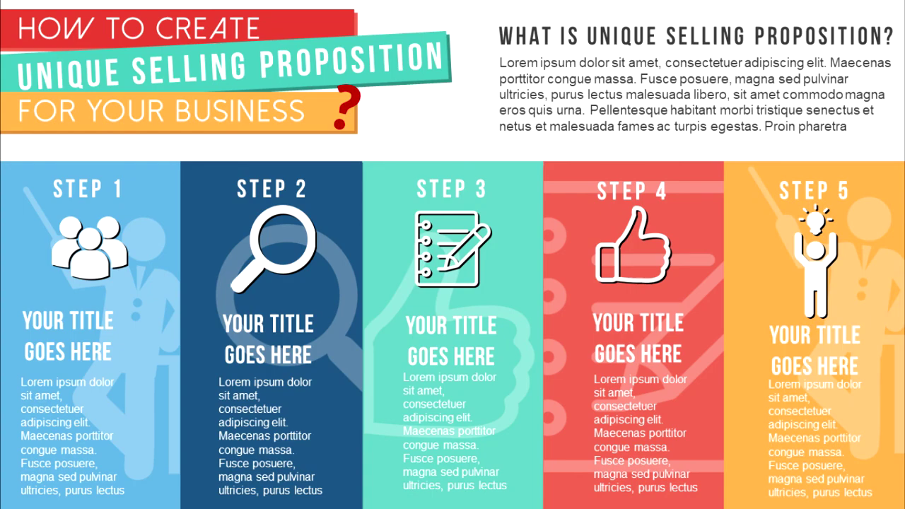